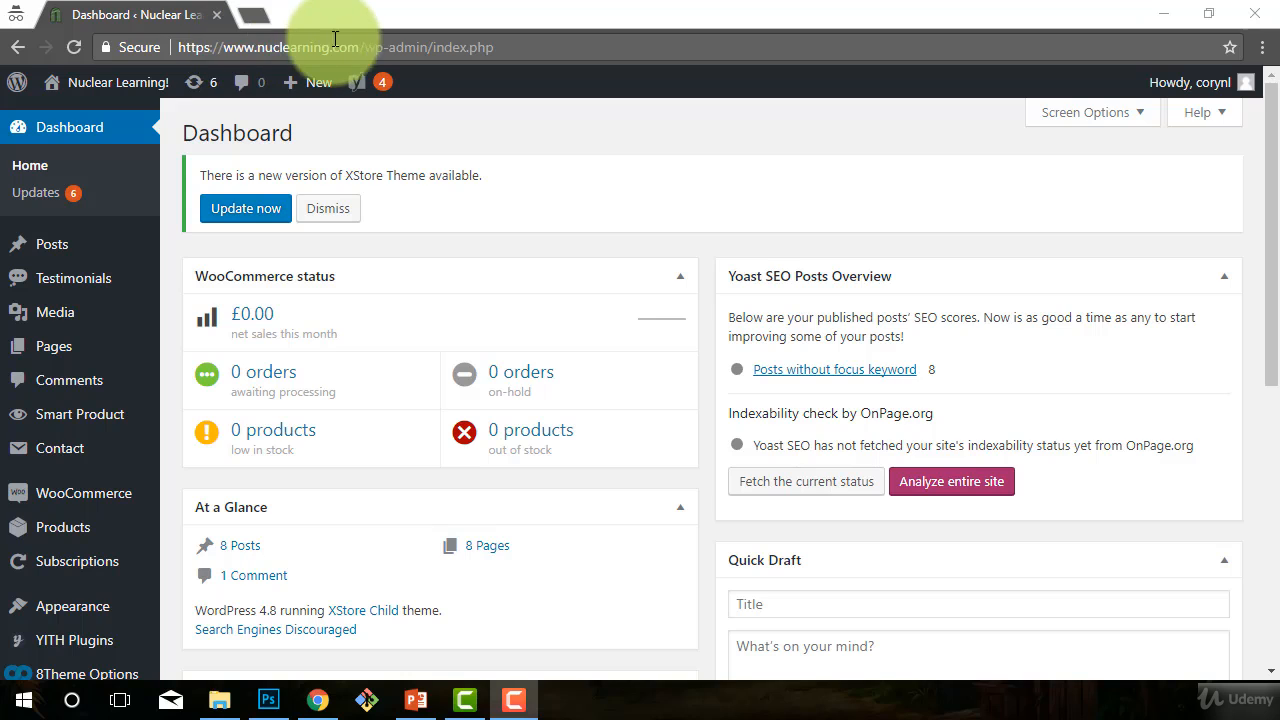
{"action": "left_click_drag", "start_coordinate": [364, 47], "coordinate": [430, 52]}
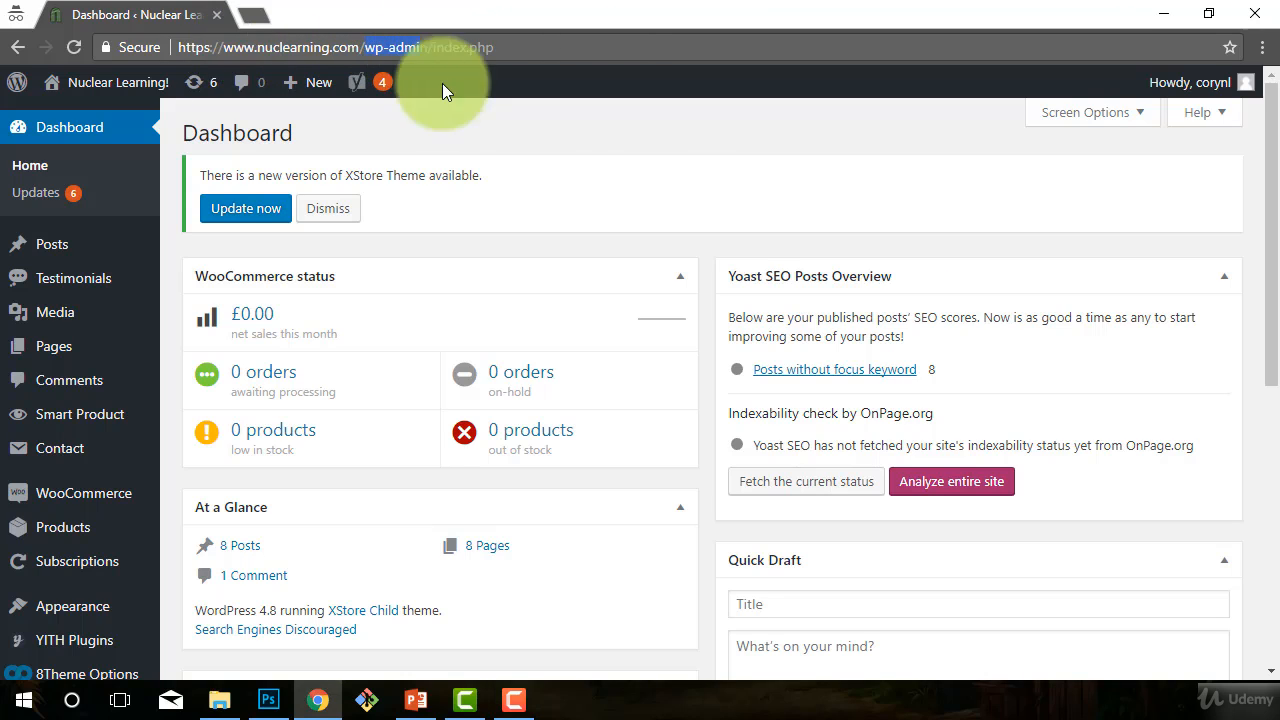
{"action": "left_click", "coordinate": [502, 249]}
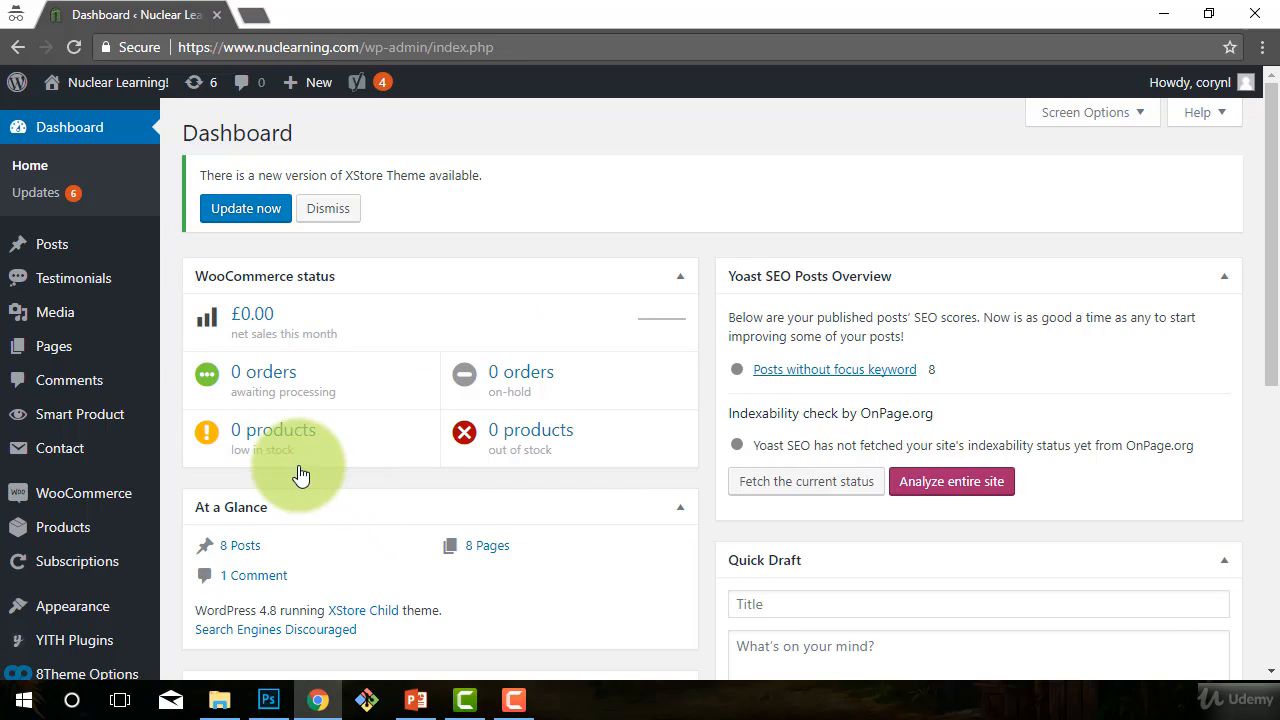
- Open the WooCommerce settings from the WordPress dashboard
{"action": "mouse_move", "coordinate": [60, 505]}
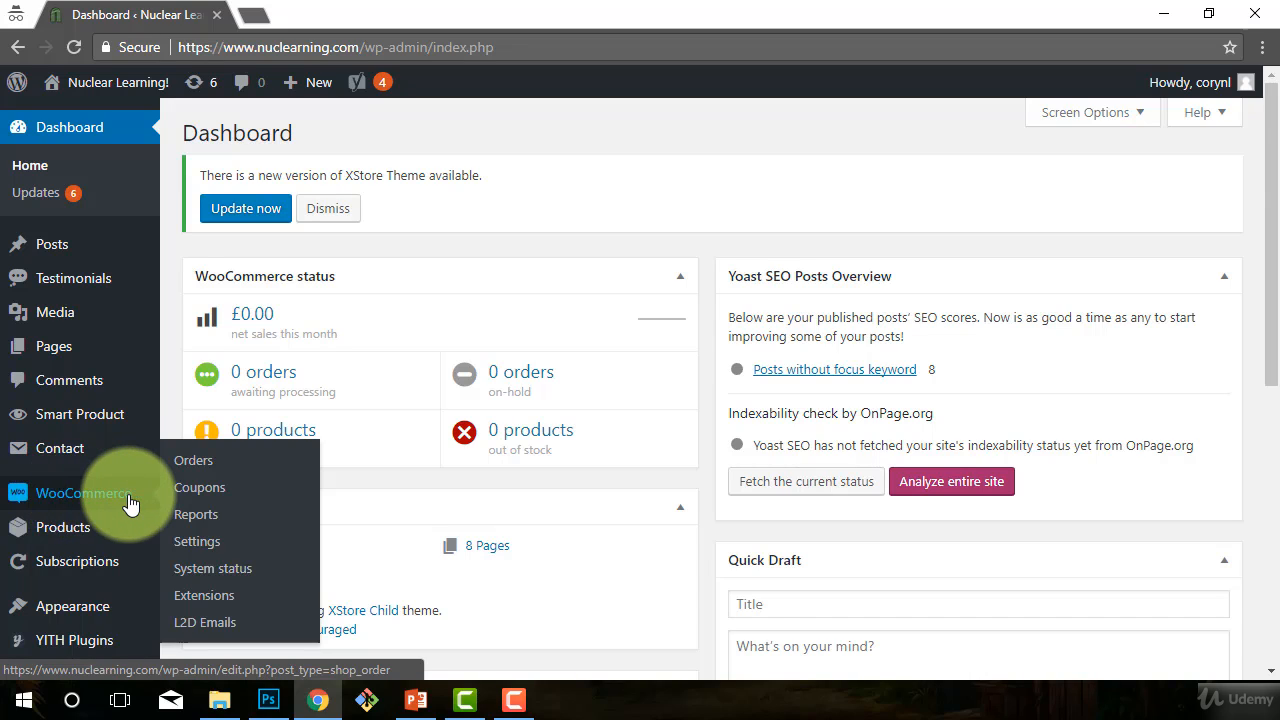
{"action": "mouse_move", "coordinate": [25, 533]}
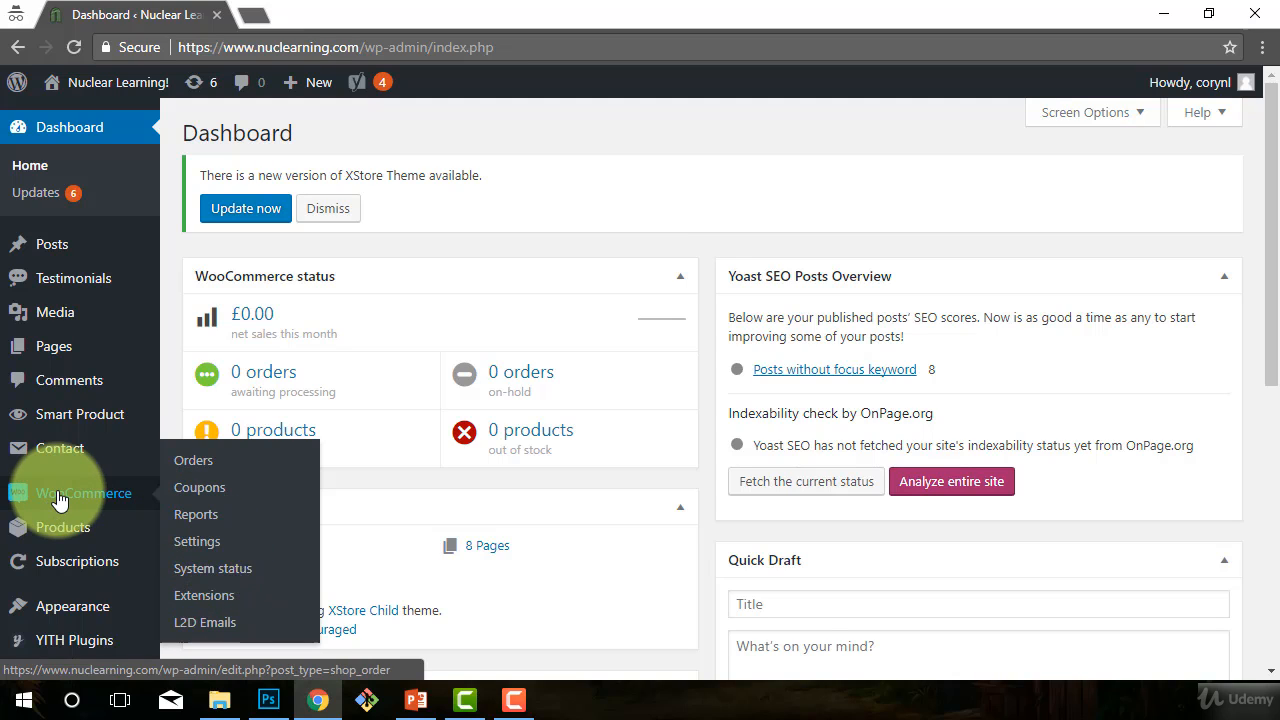
{"action": "left_click", "coordinate": [195, 551]}
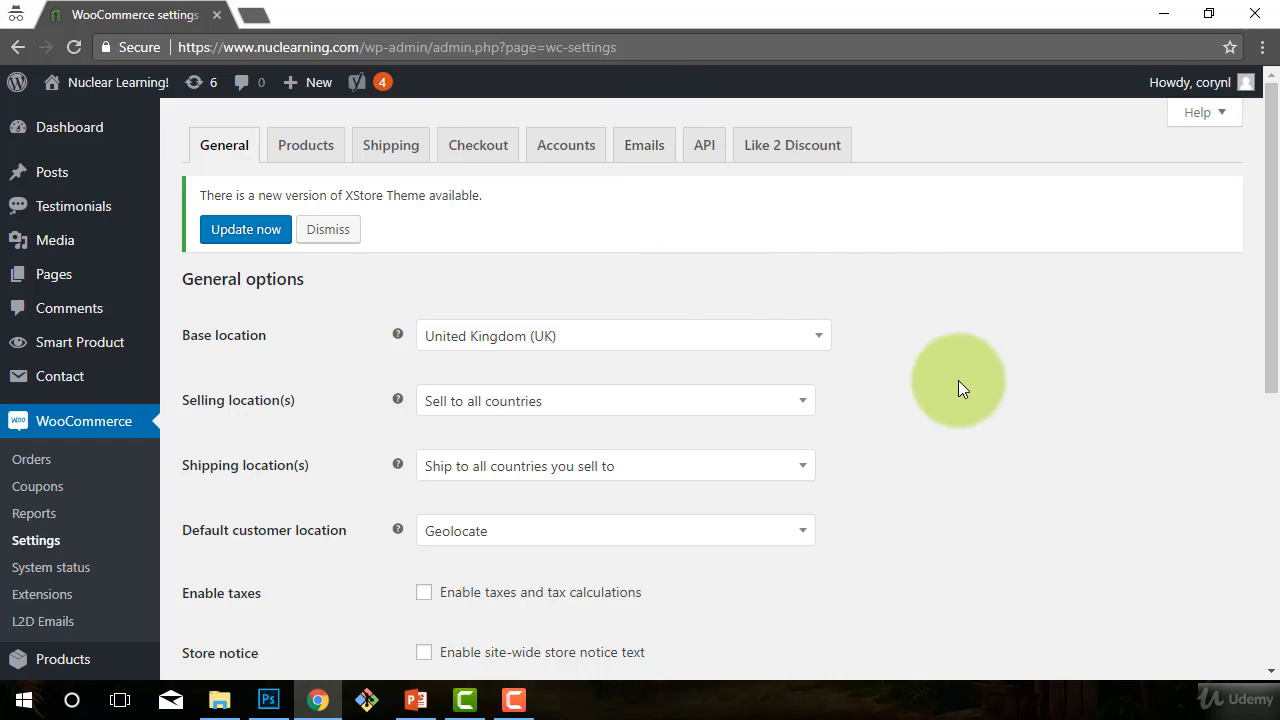
{"action": "scroll", "coordinate": [958, 388], "scroll_direction": "down", "scroll_amount": 1}
{"action": "scroll", "coordinate": [761, 388], "scroll_direction": "up", "scroll_amount": 1}
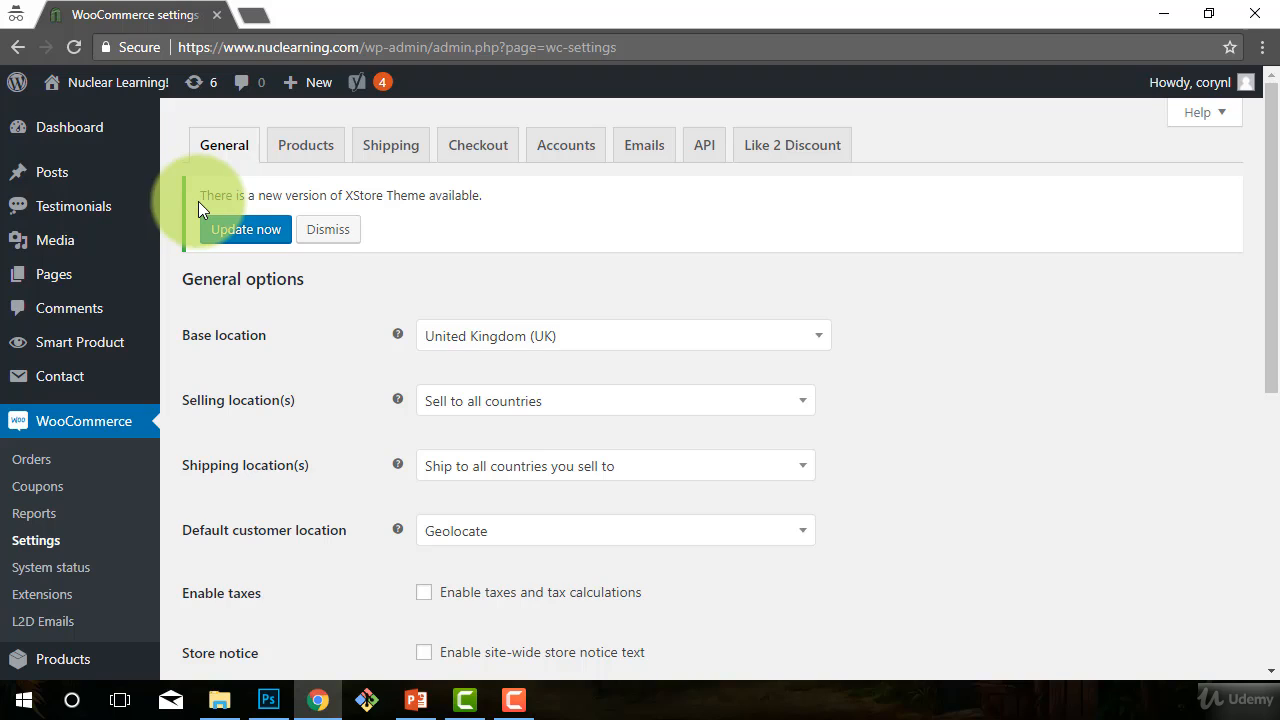
{"action": "left_click_drag", "start_coordinate": [199, 196], "coordinate": [580, 232]}
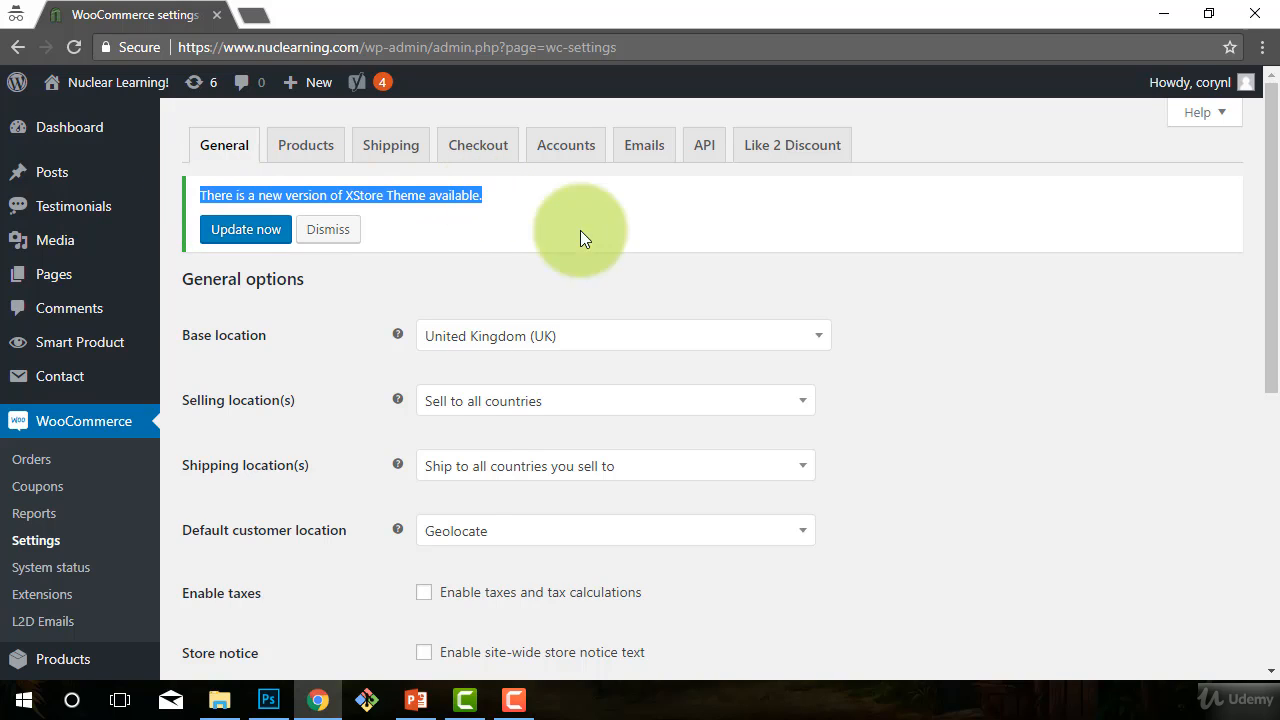
{"action": "left_click", "coordinate": [216, 196]}
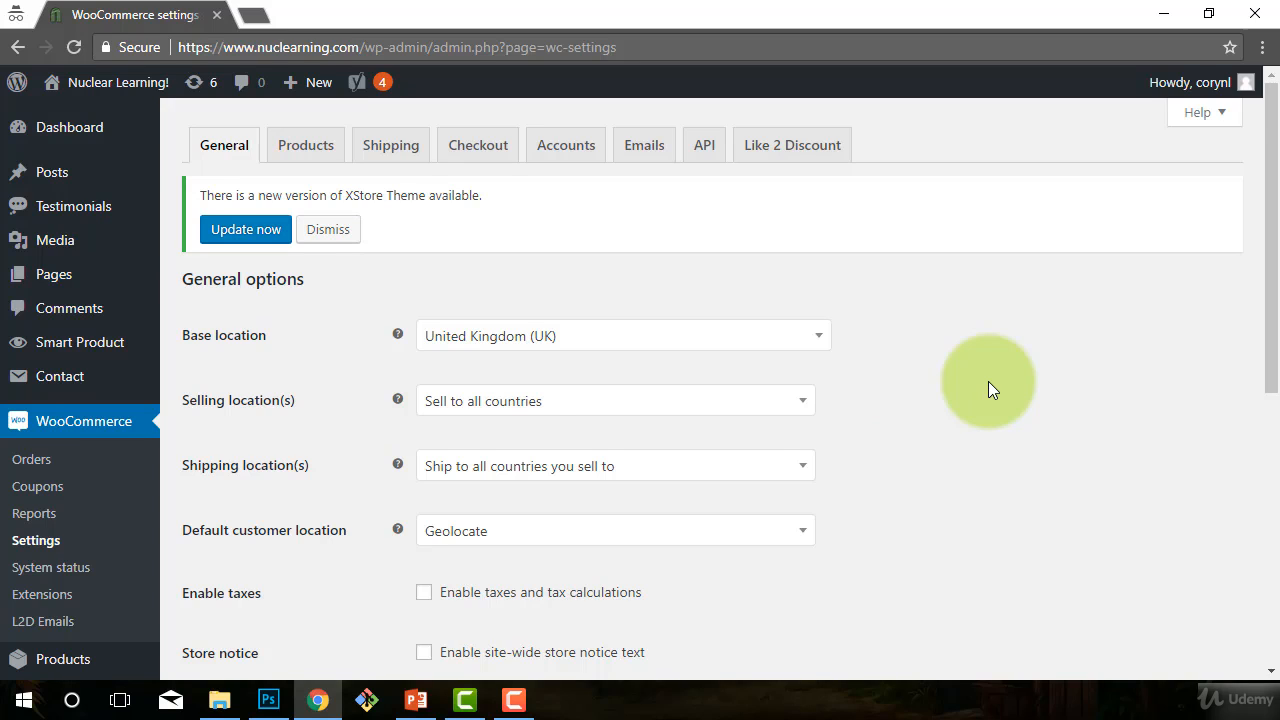
- Set the store's base location to Canada — British Columbia
{"action": "scroll", "coordinate": [988, 382], "scroll_direction": "down", "scroll_amount": 1}
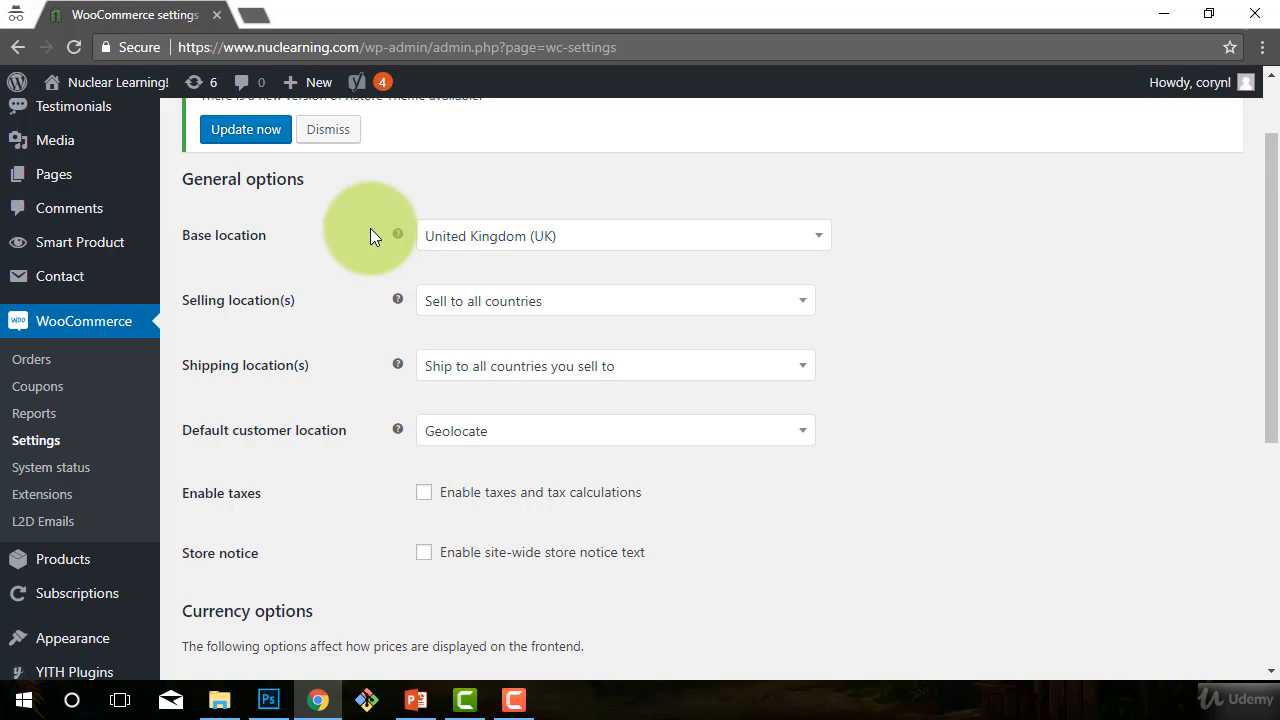
{"action": "left_click", "coordinate": [517, 247]}
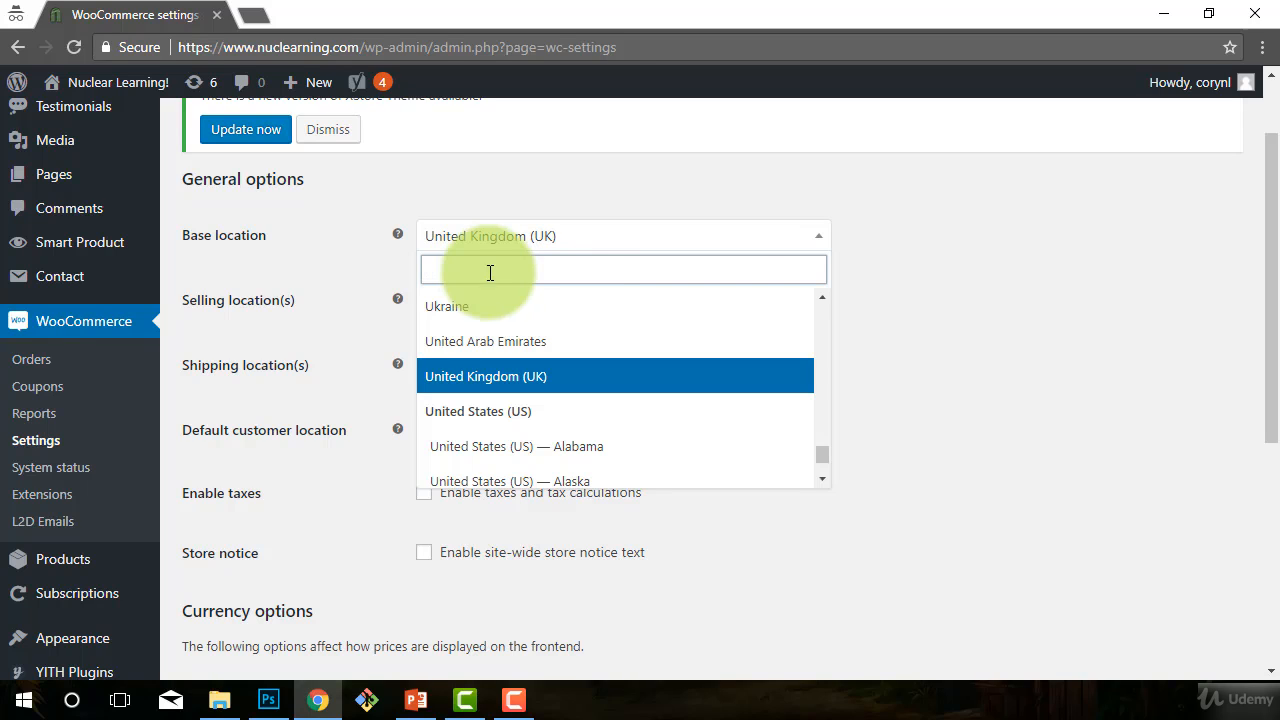
{"action": "scroll", "coordinate": [592, 486], "scroll_direction": "down", "scroll_amount": 1}
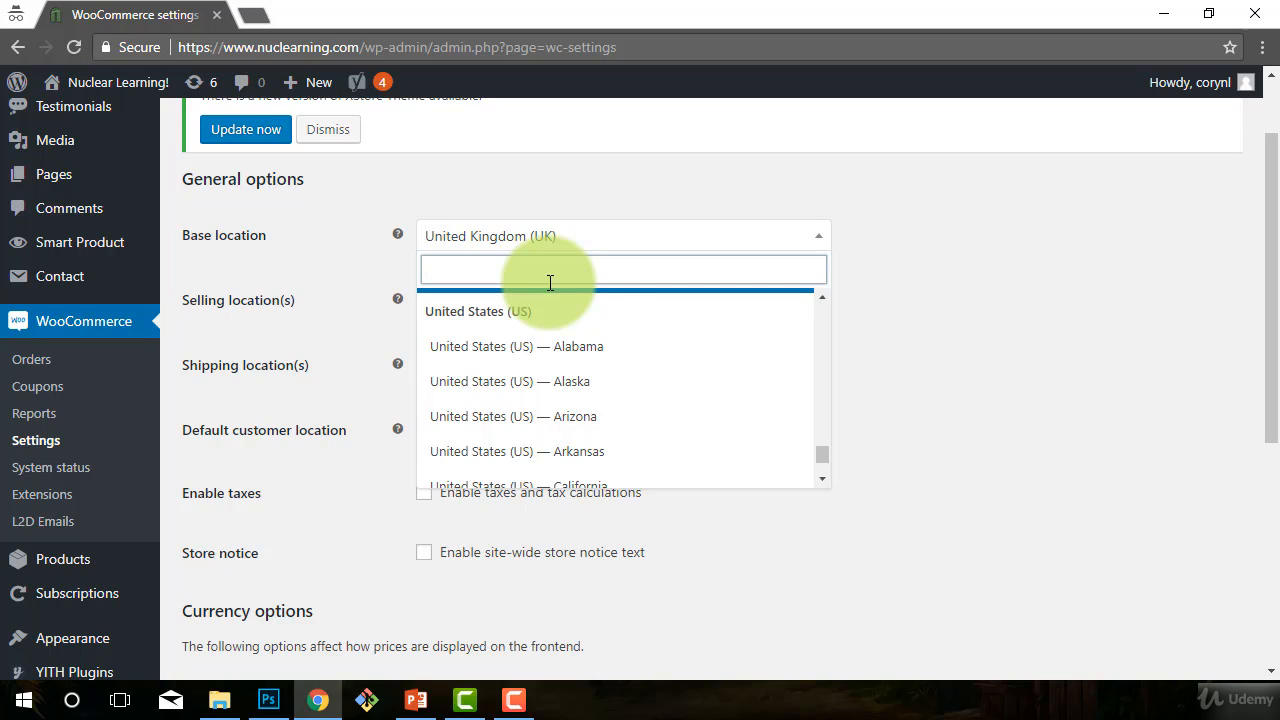
{"action": "type", "text": "cana"}
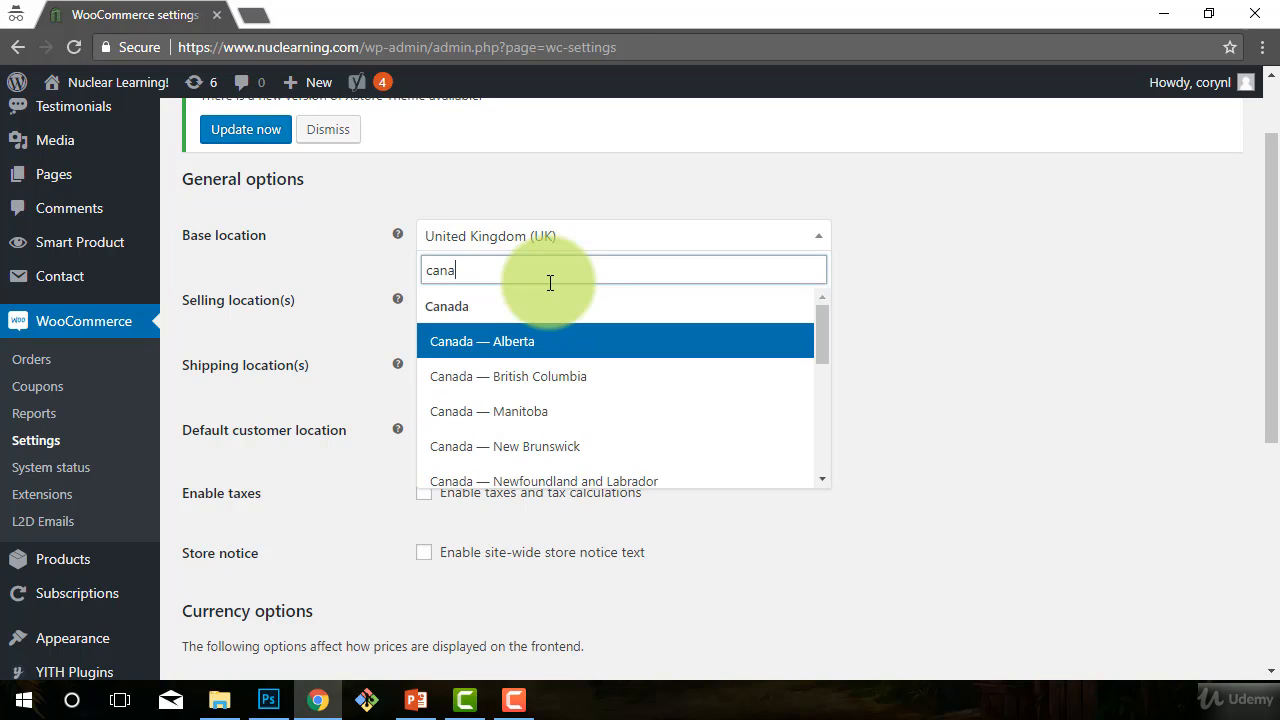
{"action": "left_click", "coordinate": [512, 376]}
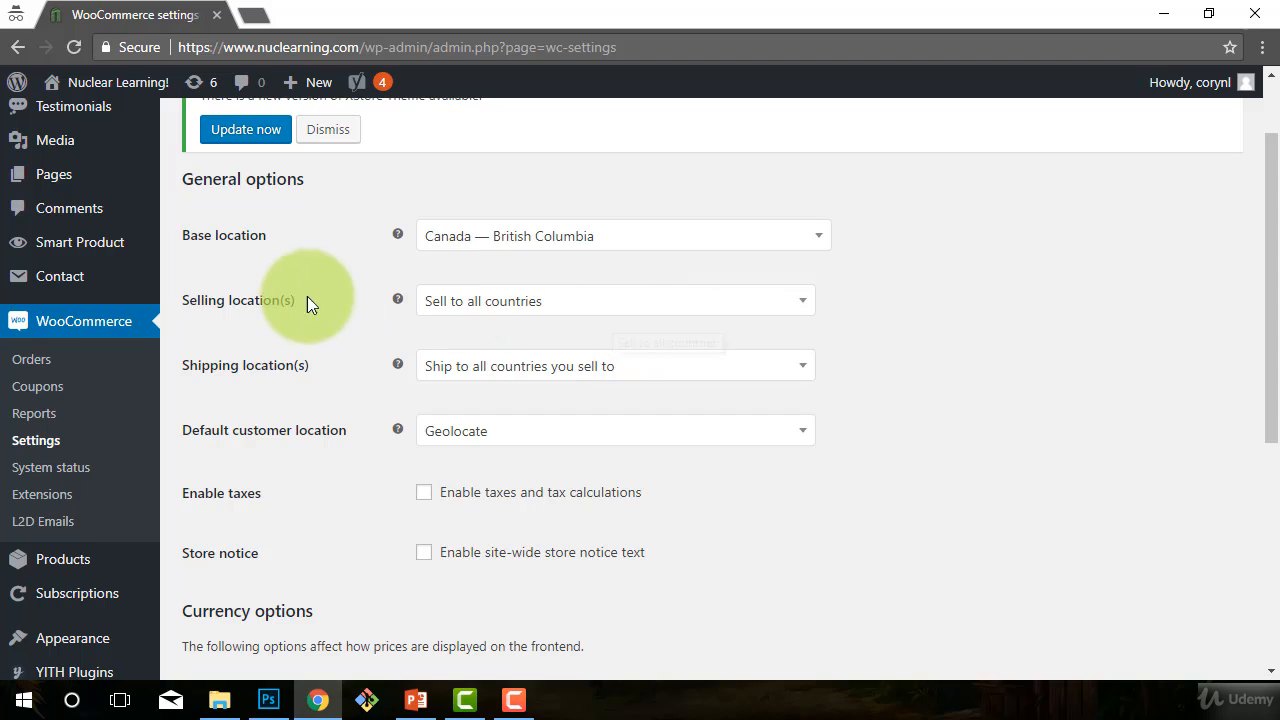
- Restrict the selling locations to specific countries and add Canada to the list
{"action": "left_click", "coordinate": [516, 303]}
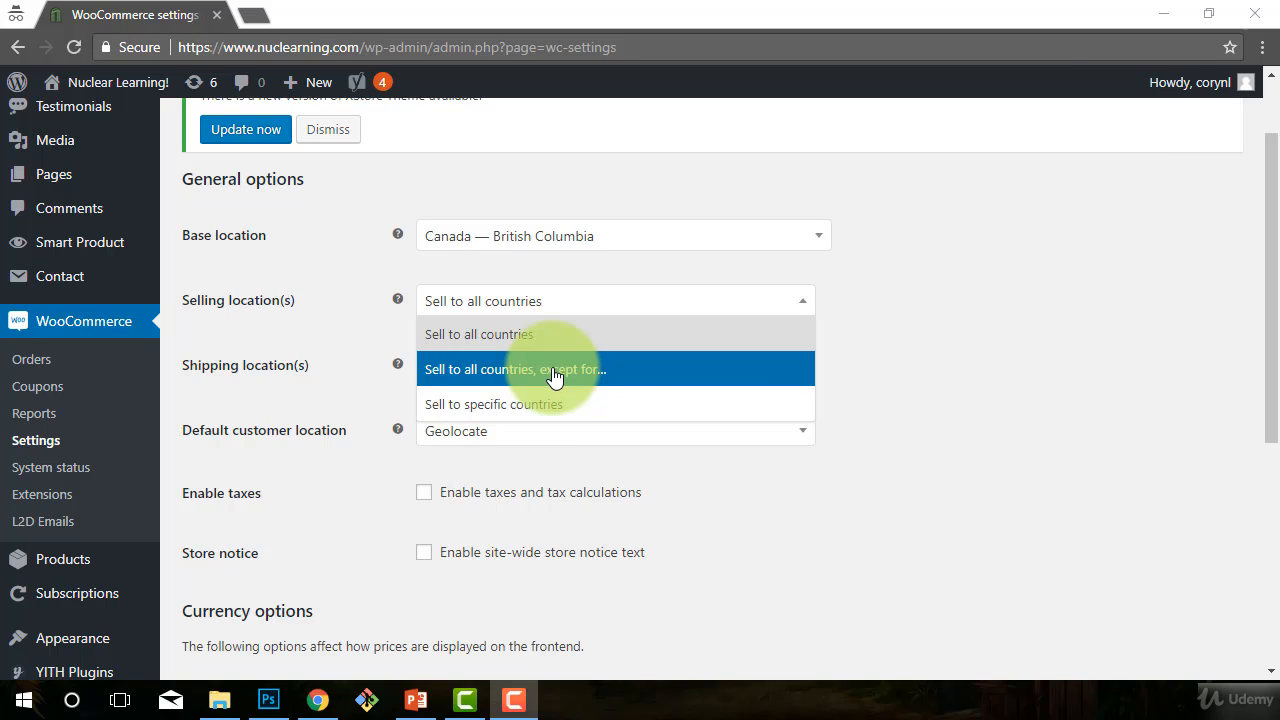
{"action": "left_click", "coordinate": [510, 411]}
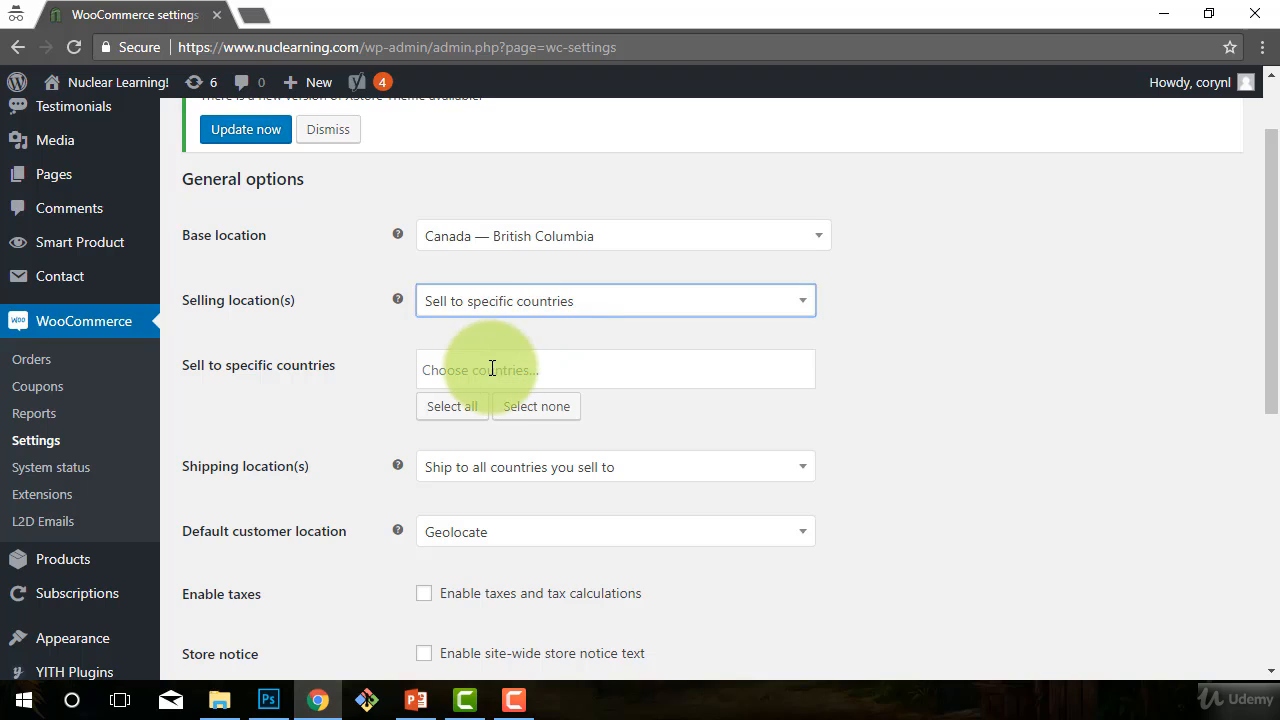
{"action": "left_click", "coordinate": [548, 368]}
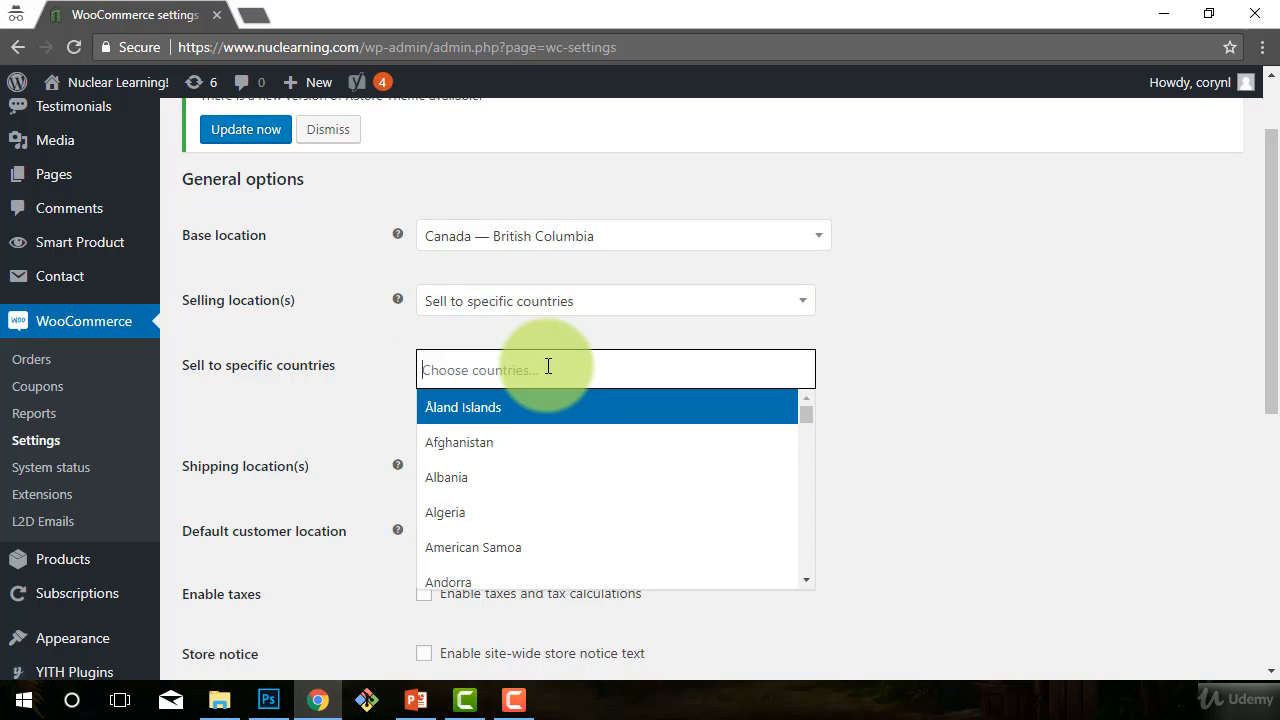
{"action": "type", "text": "cana"}
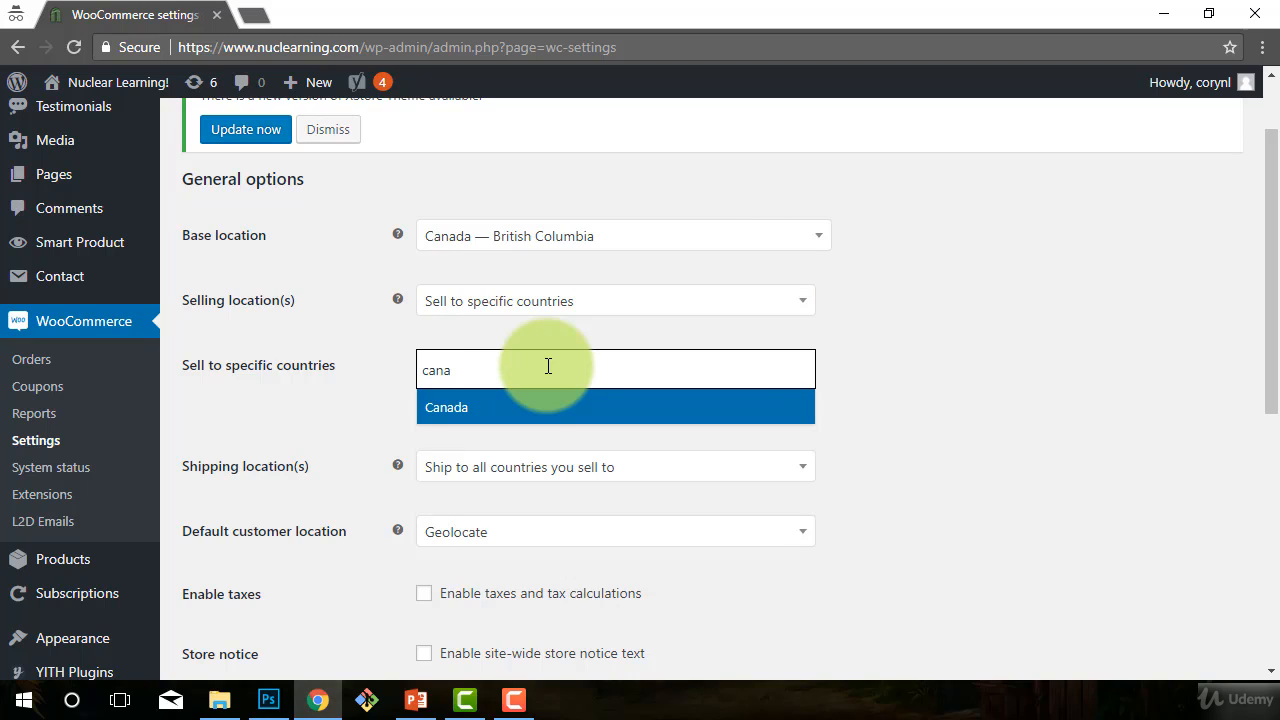
{"action": "left_click", "coordinate": [517, 412]}
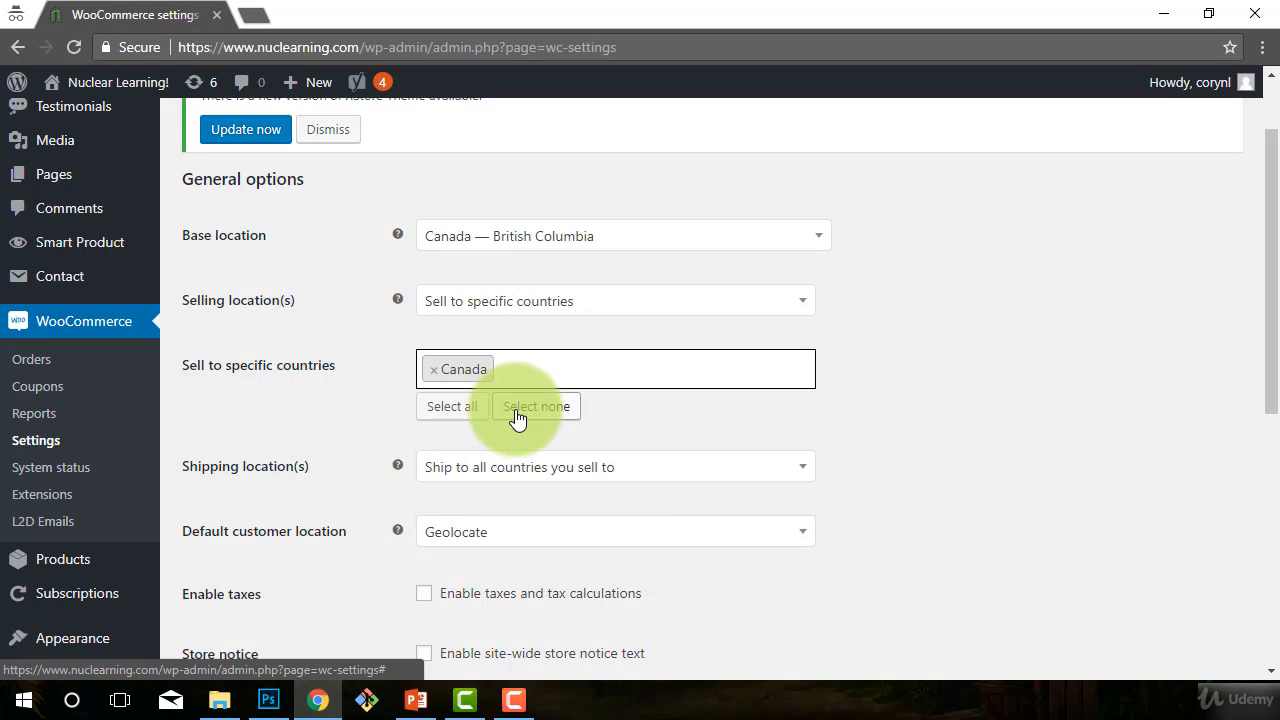
- Add United States (US) and United Kingdom (UK) to the specific countries the store sells to
{"action": "type", "text": "uni"}
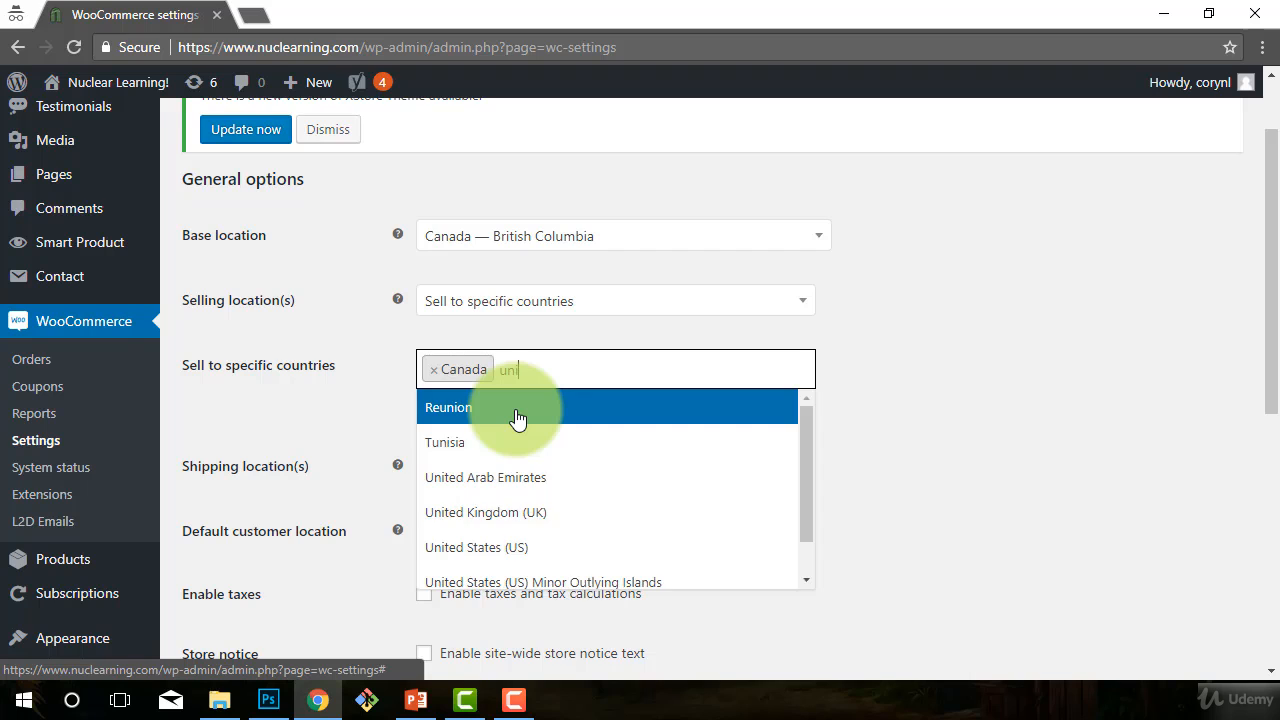
{"action": "type", "text": "te"}
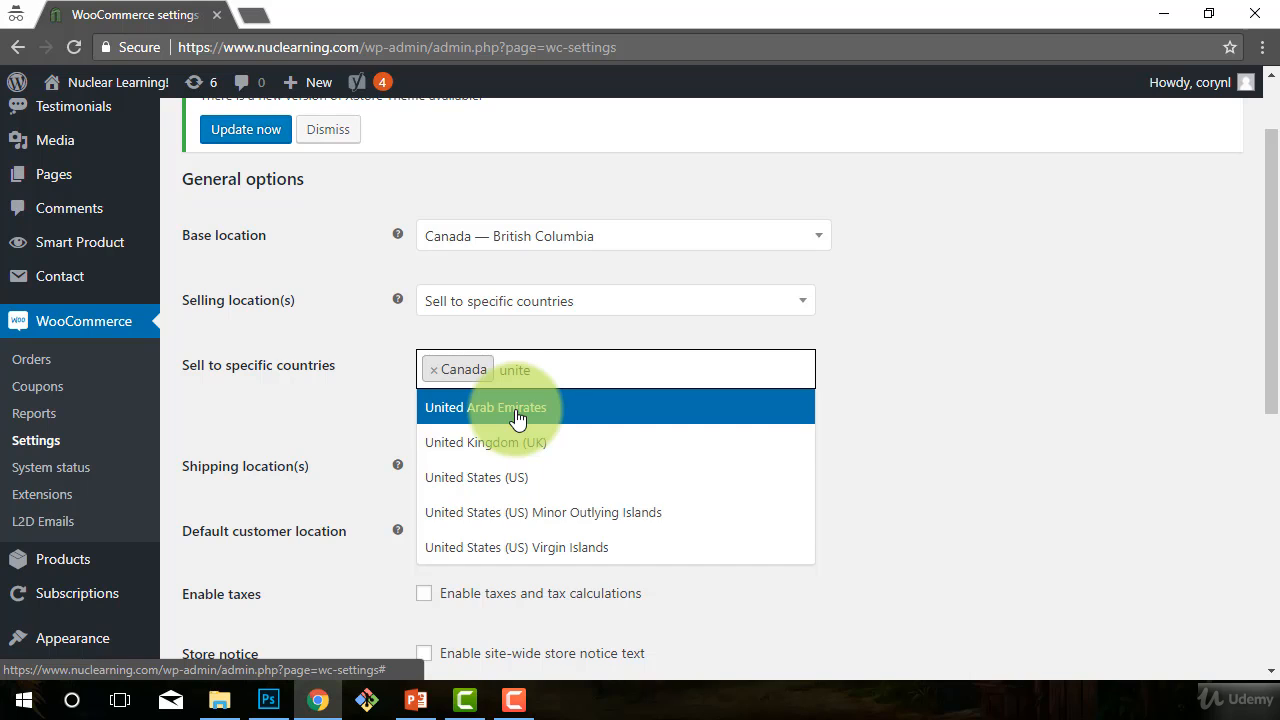
{"action": "left_click", "coordinate": [490, 479]}
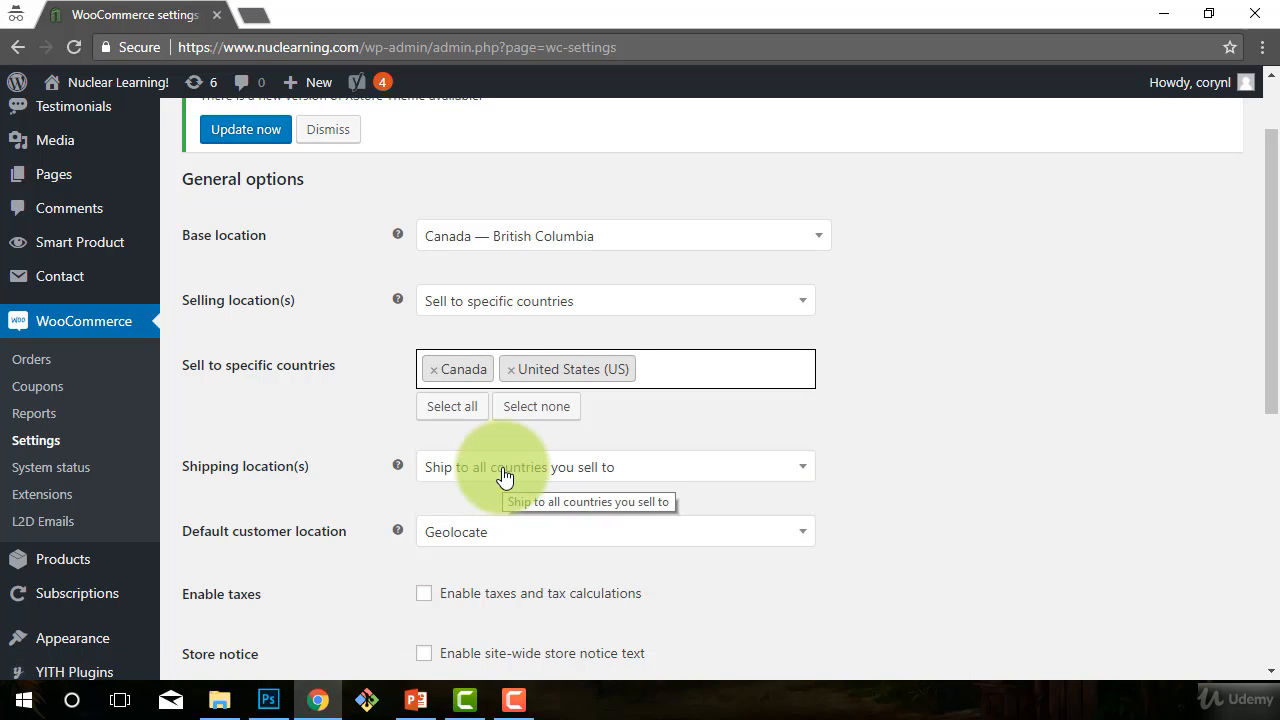
{"action": "type", "text": "n"}
{"action": "key", "text": "BackSpace"}
{"action": "type", "text": "un"}
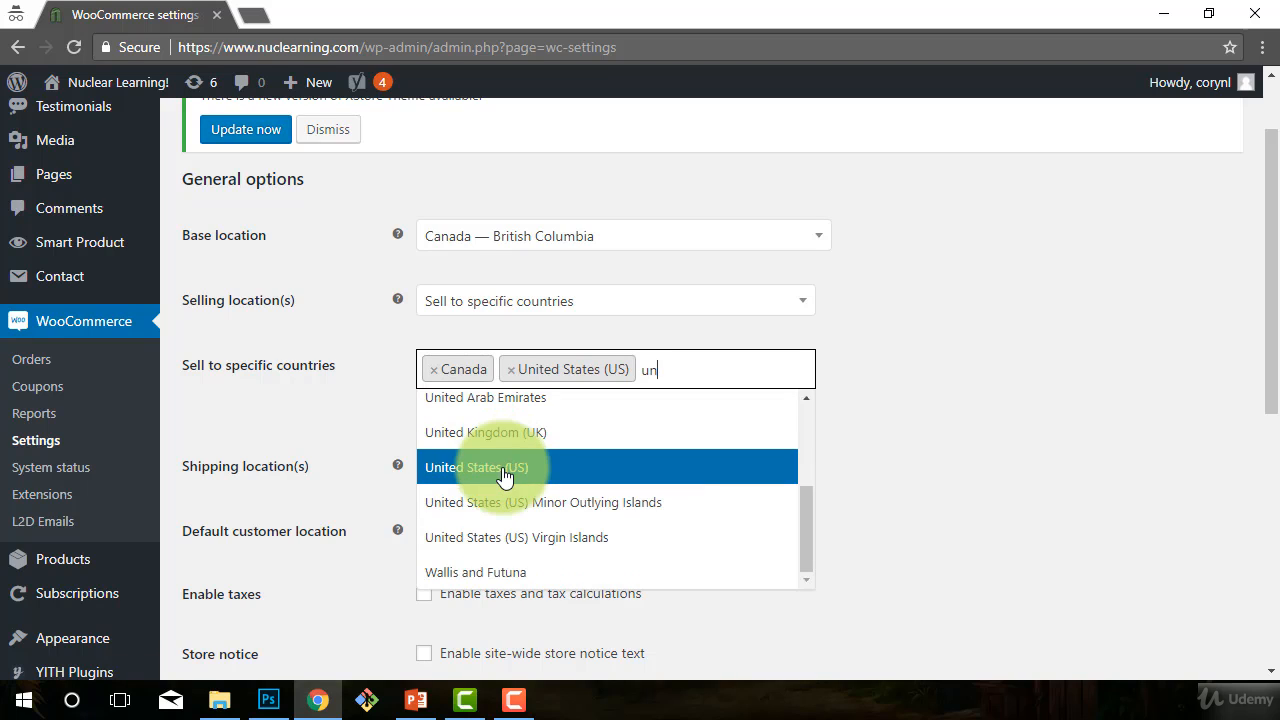
{"action": "type", "text": "ite"}
{"action": "left_click", "coordinate": [491, 444]}
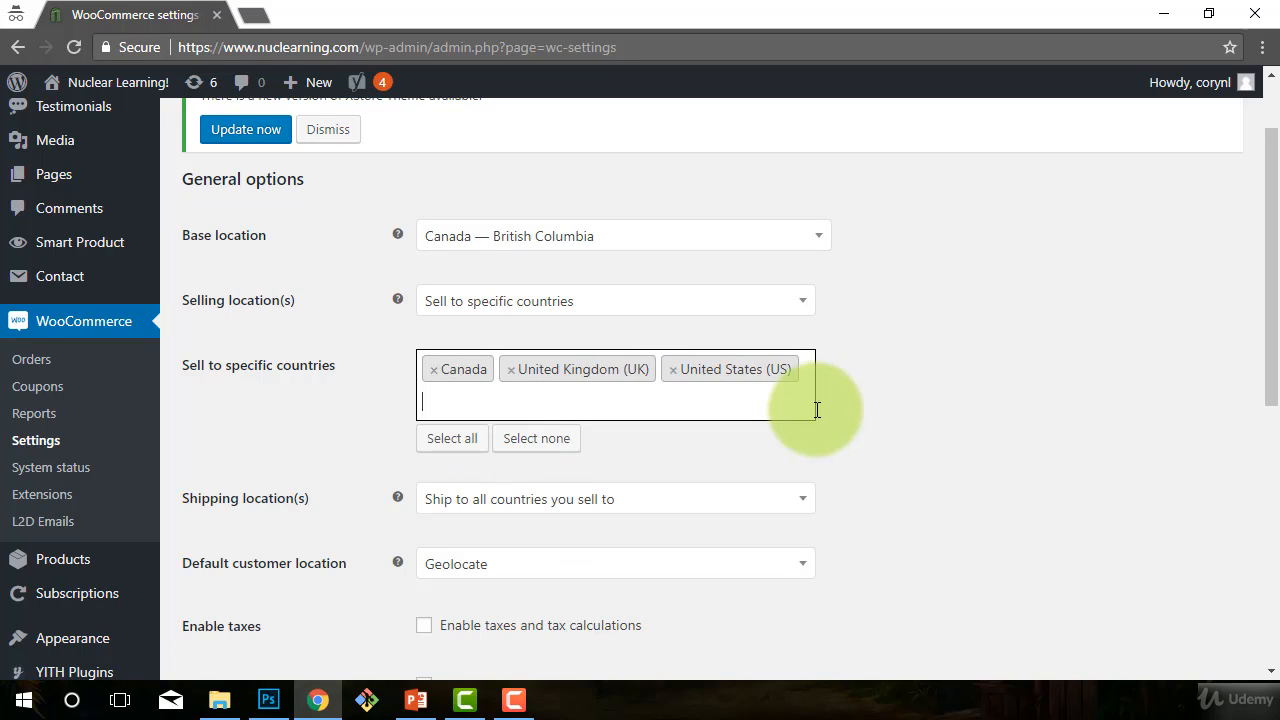
{"action": "left_click", "coordinate": [895, 400]}
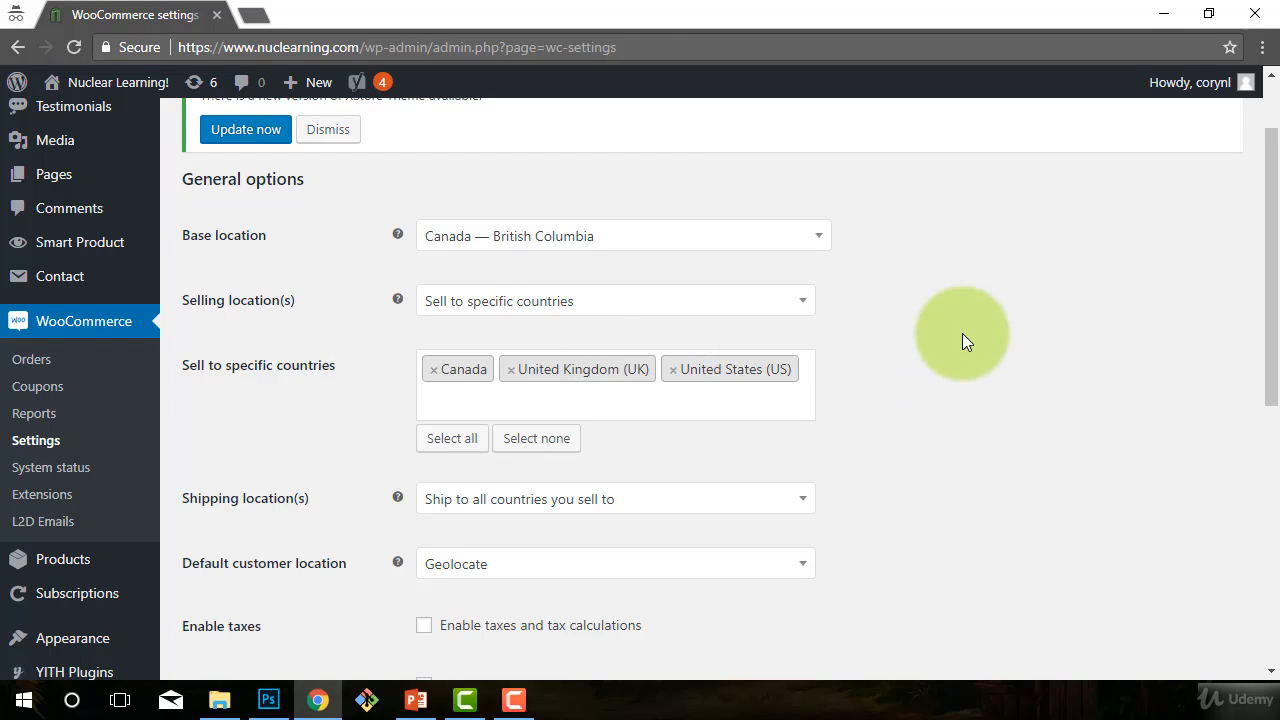
- Set the shipping locations to "Disable shipping & shipping calculations"
{"action": "scroll", "coordinate": [905, 410], "scroll_direction": "down", "scroll_amount": 1}
{"action": "scroll", "coordinate": [972, 473], "scroll_direction": "down", "scroll_amount": 1}
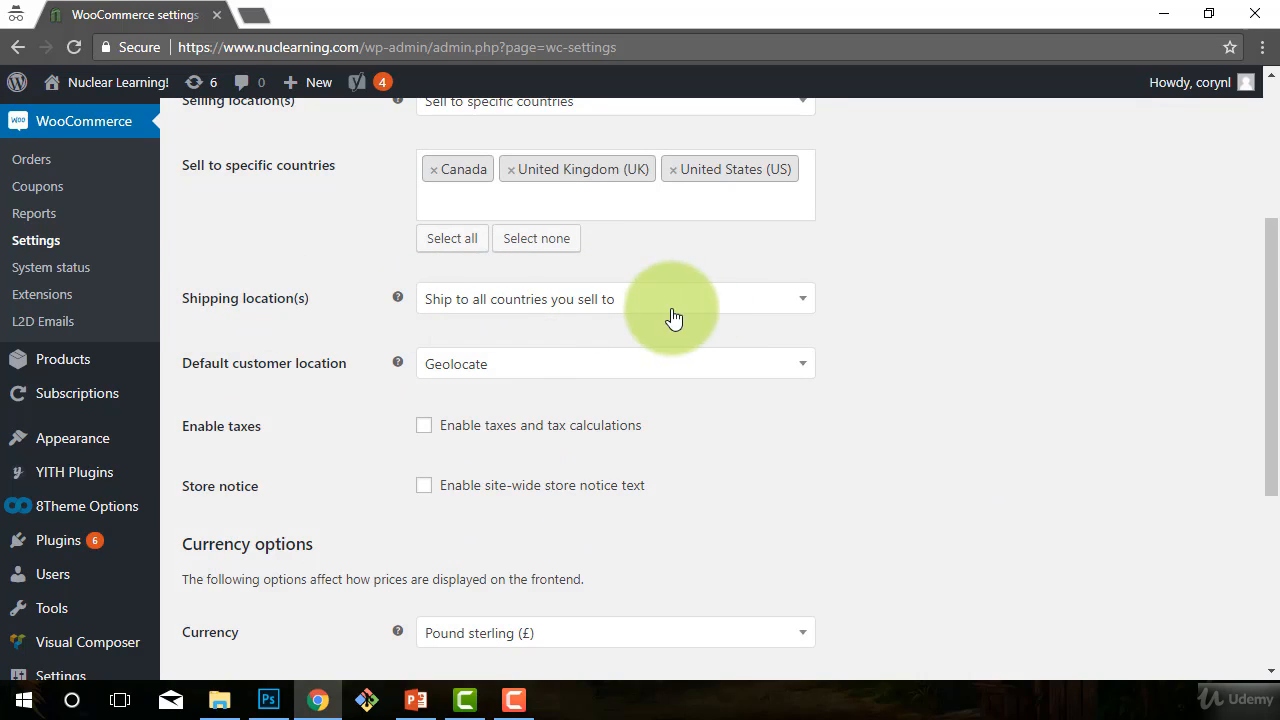
{"action": "left_click", "coordinate": [490, 303]}
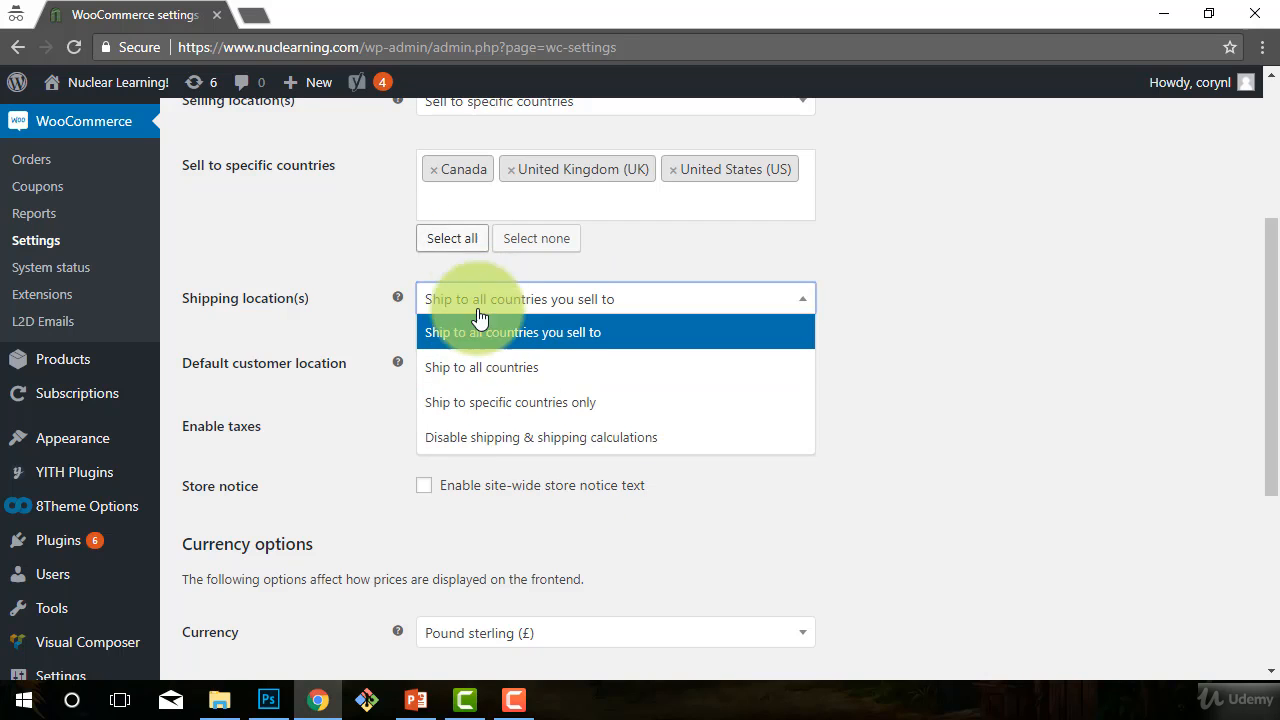
{"action": "left_click", "coordinate": [1010, 427]}
{"action": "scroll", "coordinate": [961, 377], "scroll_direction": "up", "scroll_amount": 1}
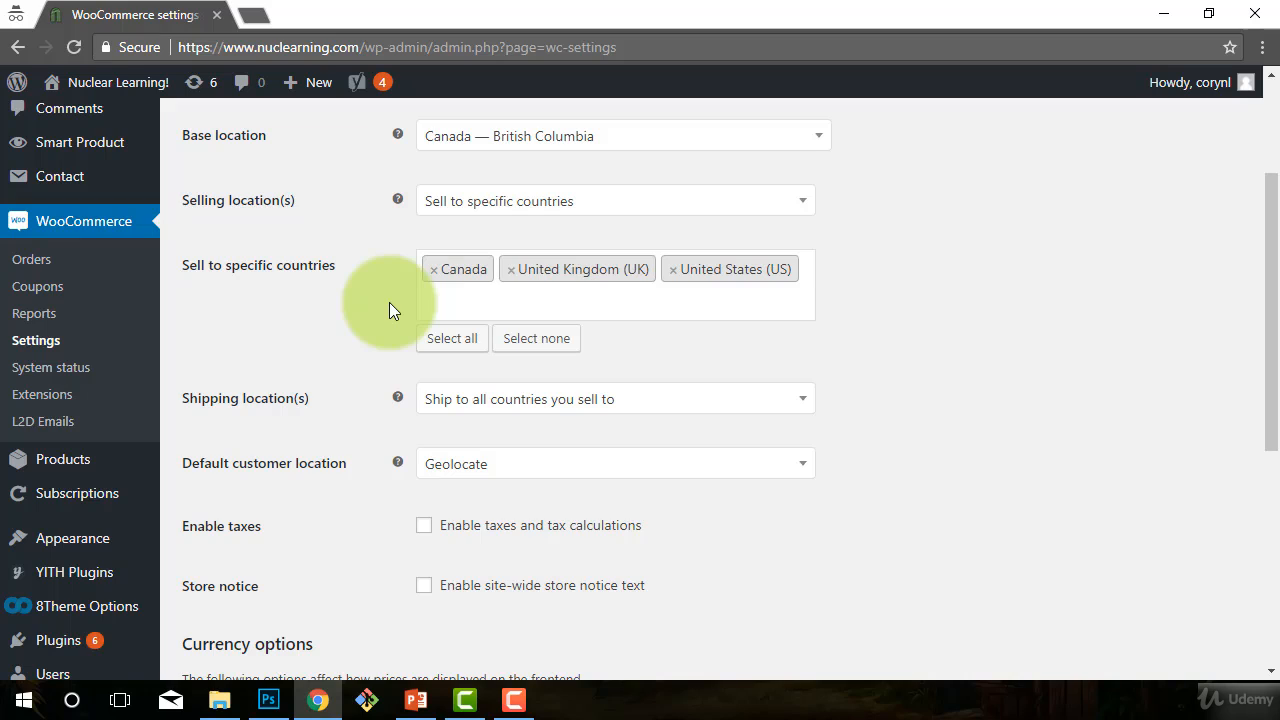
{"action": "left_click", "coordinate": [613, 398]}
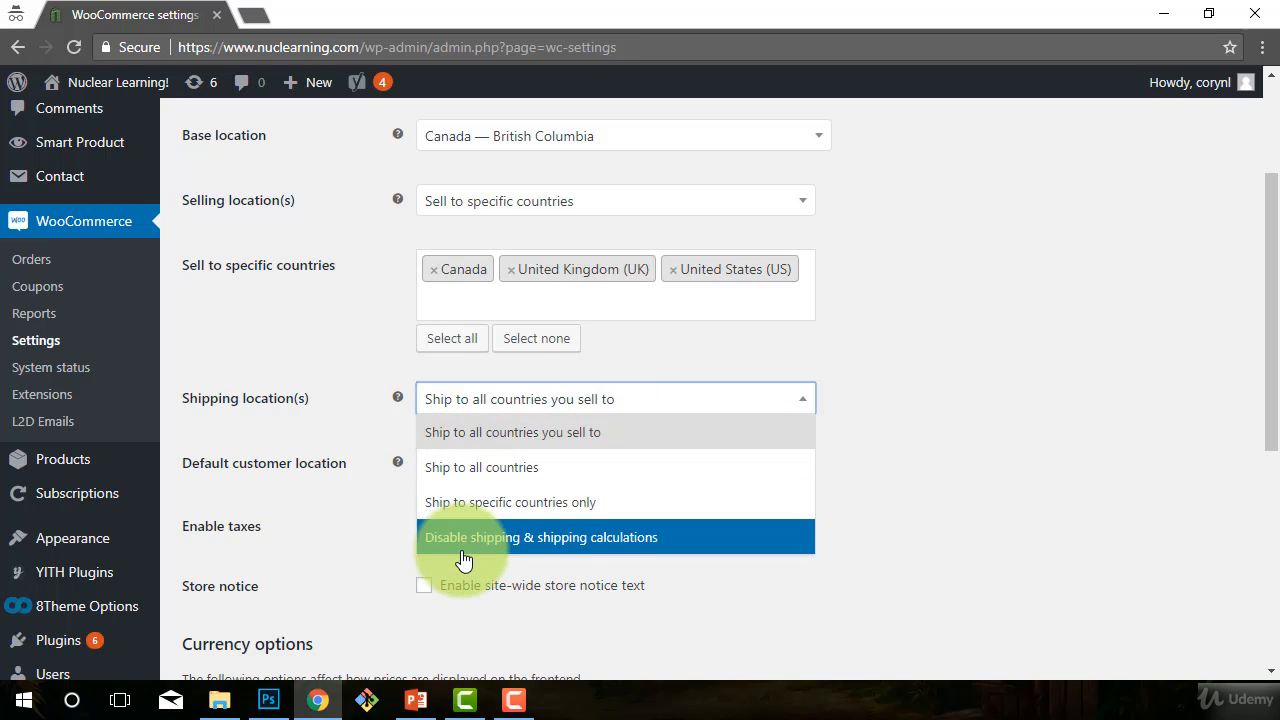
{"action": "left_click", "coordinate": [606, 545]}
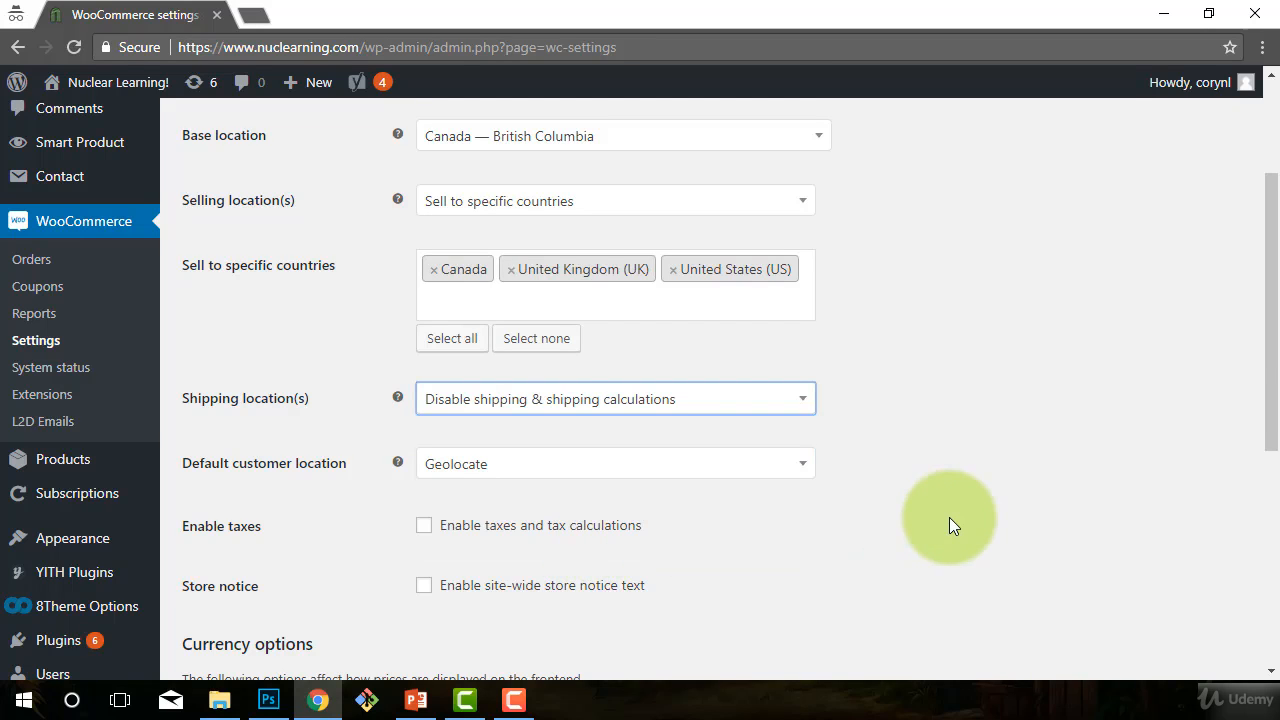
- Set the shipping locations to "Ship to all countries you sell to"
{"action": "scroll", "coordinate": [949, 517], "scroll_direction": "up", "scroll_amount": 1}
{"action": "scroll", "coordinate": [949, 517], "scroll_direction": "up", "scroll_amount": 1}
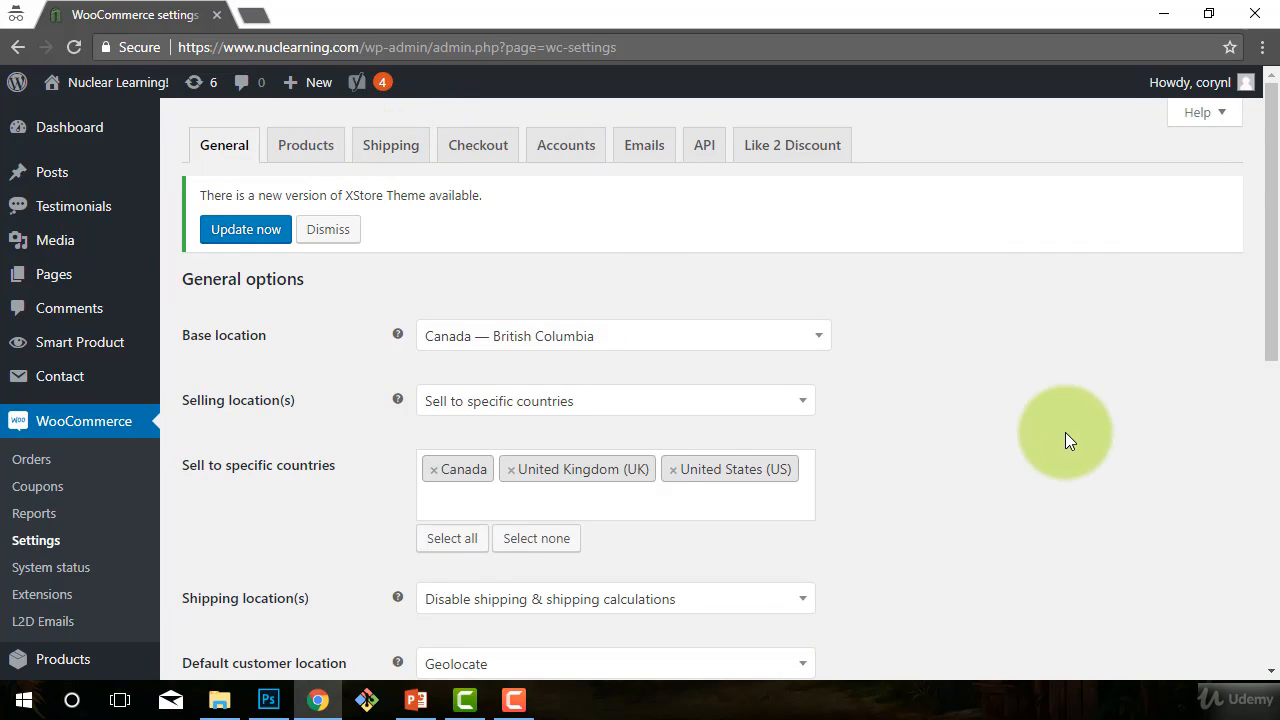
{"action": "scroll", "coordinate": [973, 532], "scroll_direction": "down", "scroll_amount": 4}
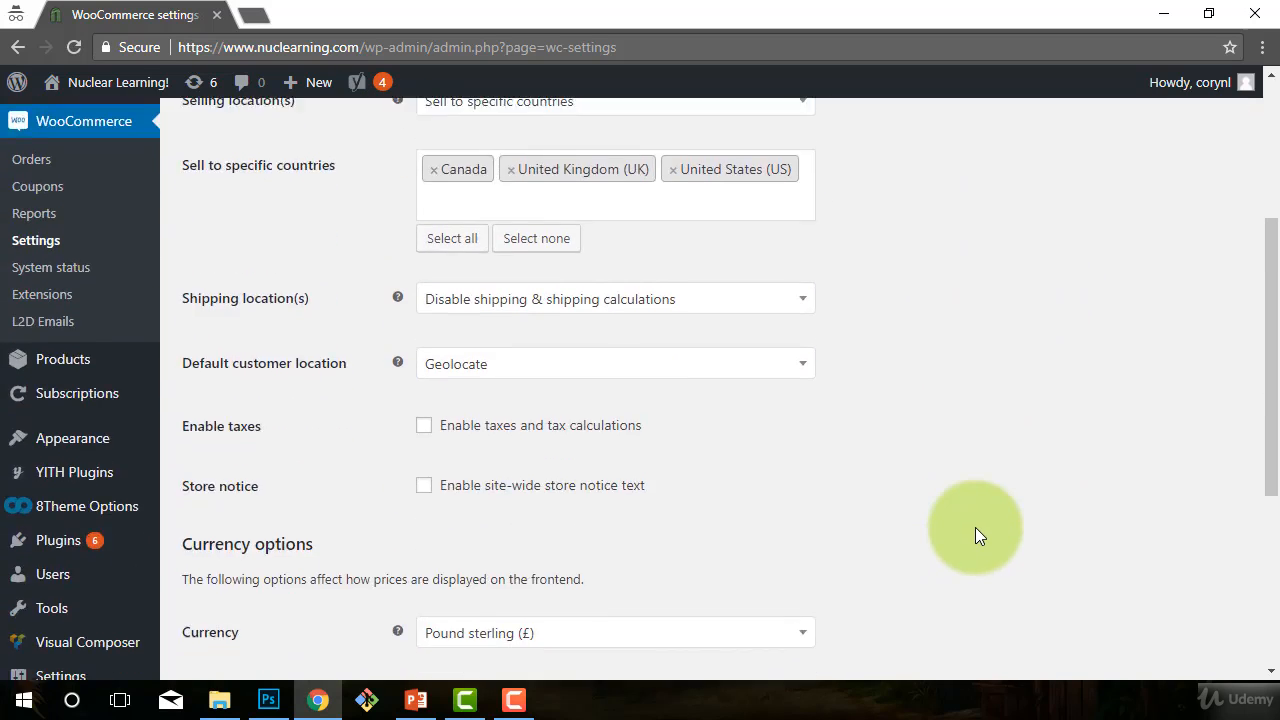
{"action": "scroll", "coordinate": [959, 512], "scroll_direction": "up", "scroll_amount": 2}
{"action": "left_click", "coordinate": [586, 400]}
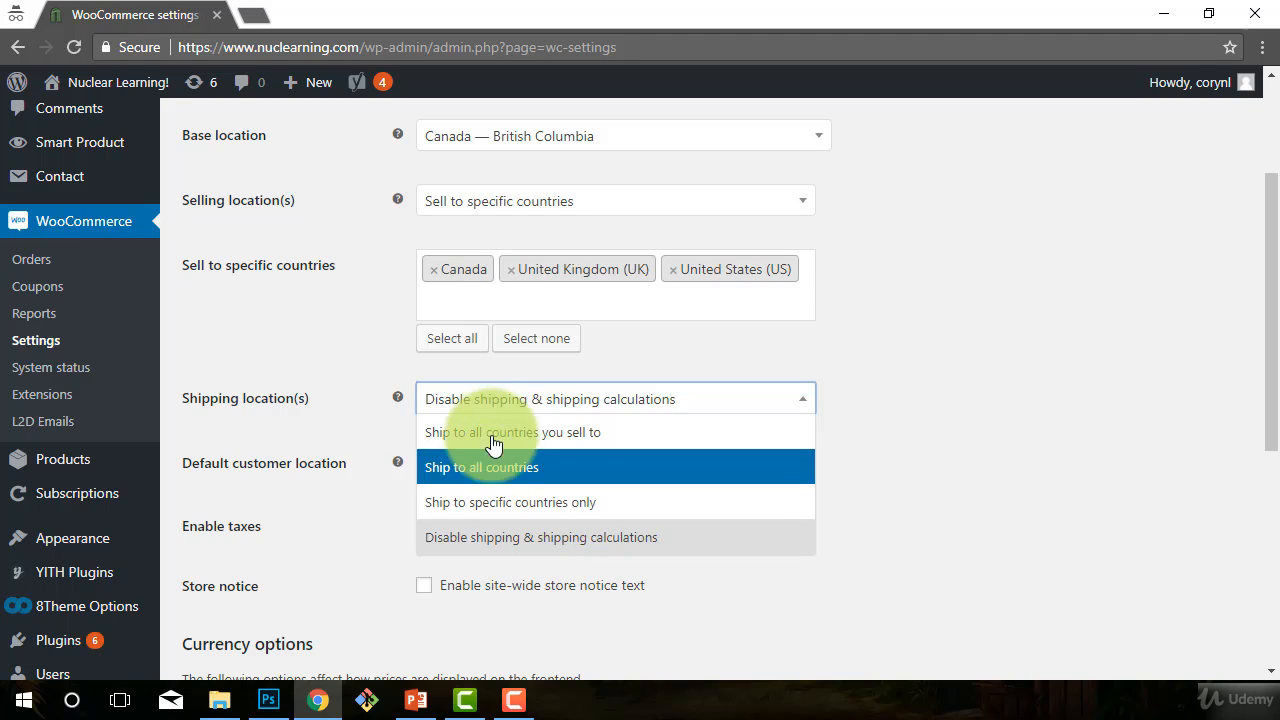
{"action": "left_click", "coordinate": [450, 434]}
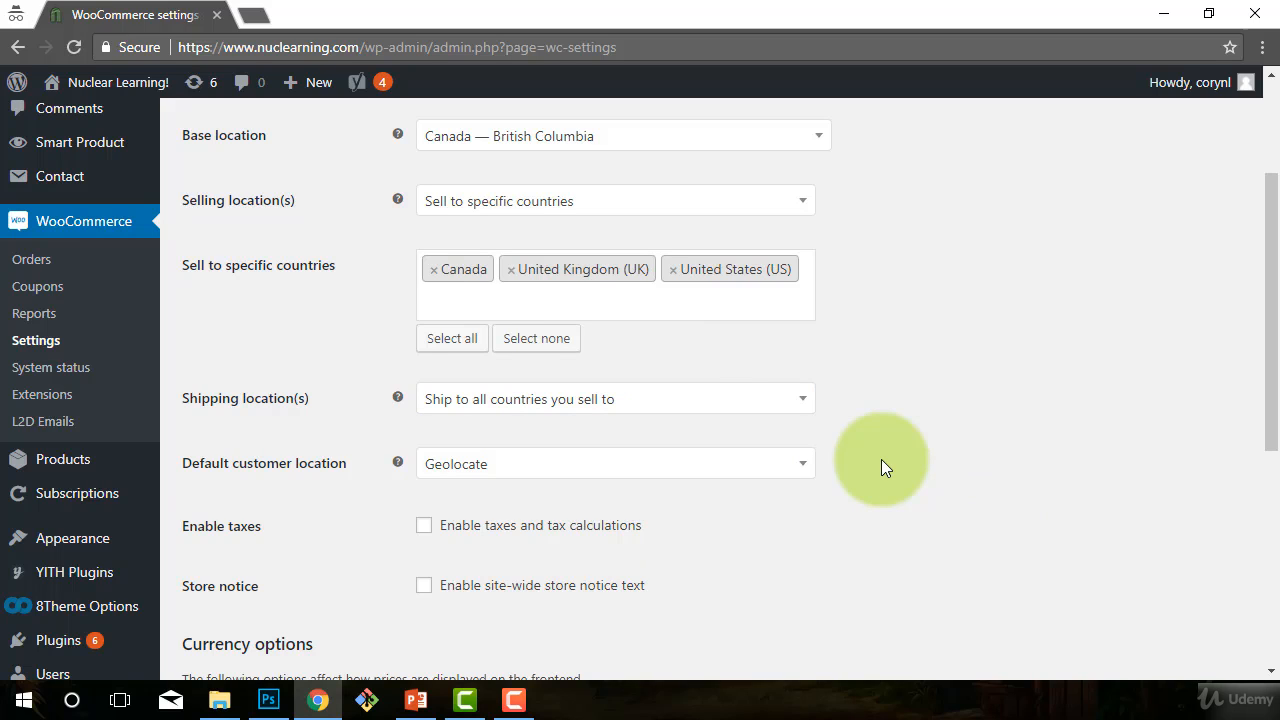
- Set the default customer location to Geolocate
{"action": "scroll", "coordinate": [884, 456], "scroll_direction": "down", "scroll_amount": 2}
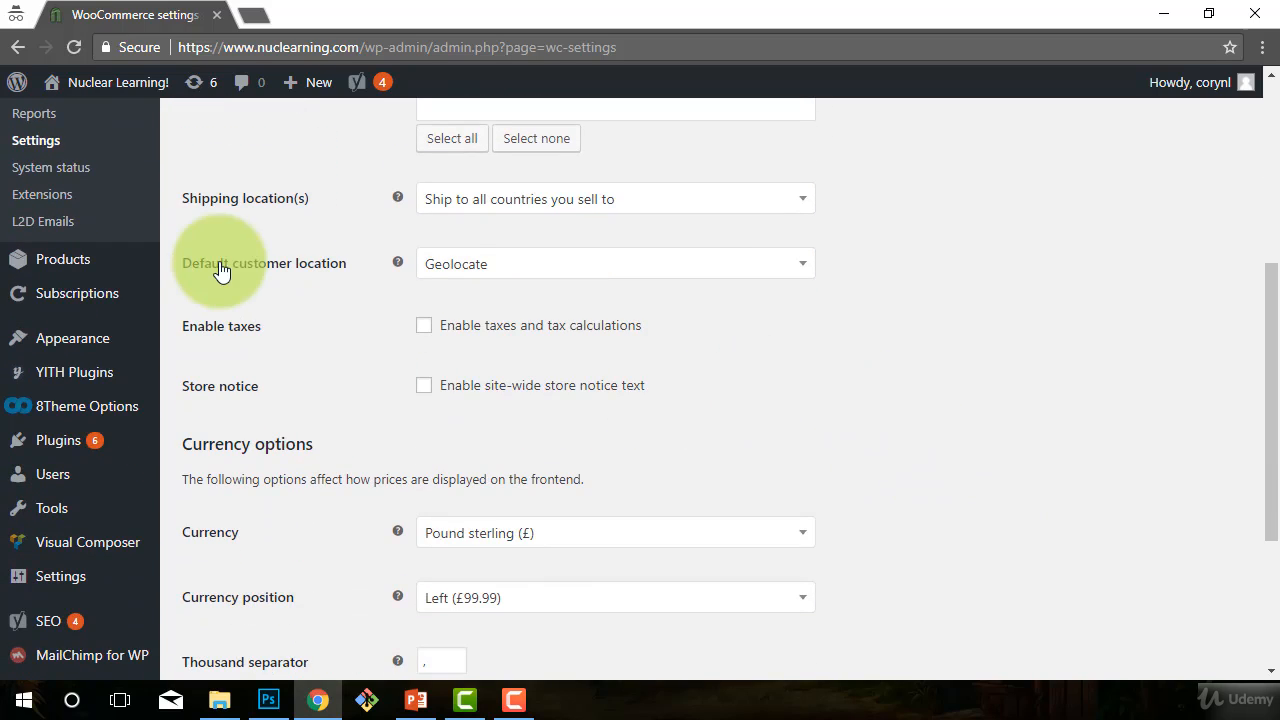
{"action": "left_click", "coordinate": [545, 264]}
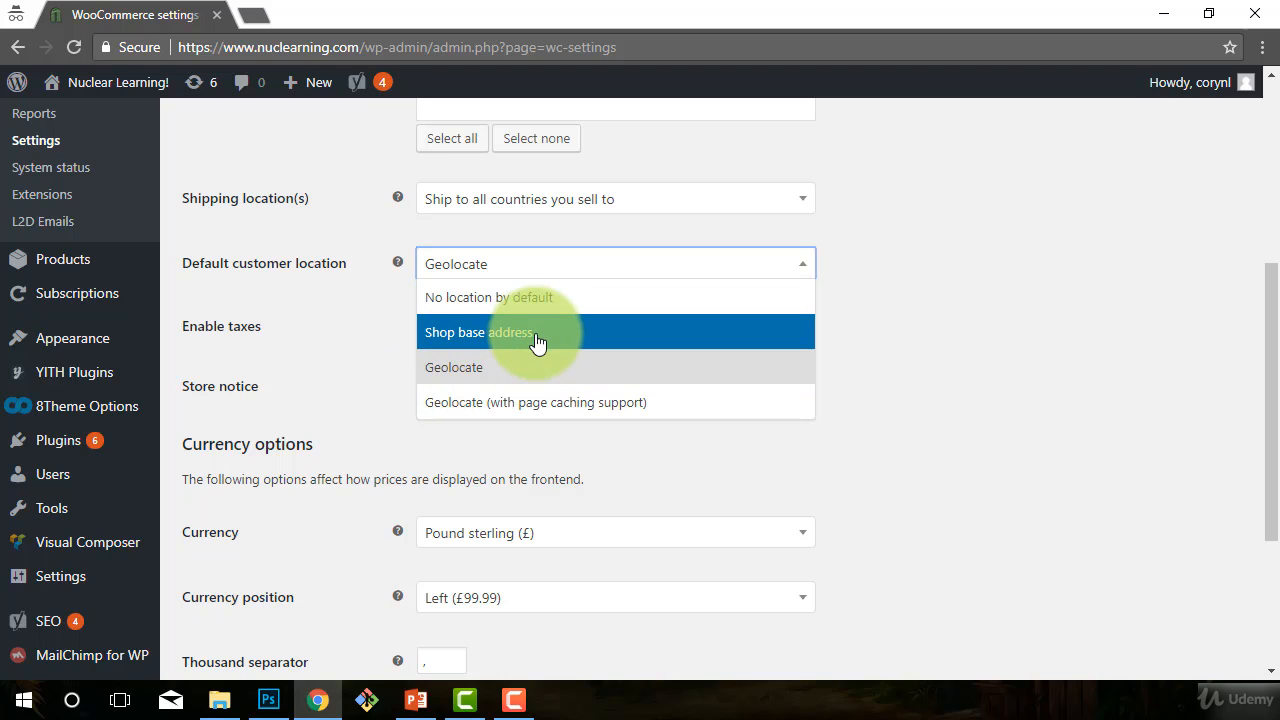
{"action": "left_click", "coordinate": [974, 394]}
{"action": "scroll", "coordinate": [974, 394], "scroll_direction": "up", "scroll_amount": 1}
{"action": "scroll", "coordinate": [974, 389], "scroll_direction": "up", "scroll_amount": 5}
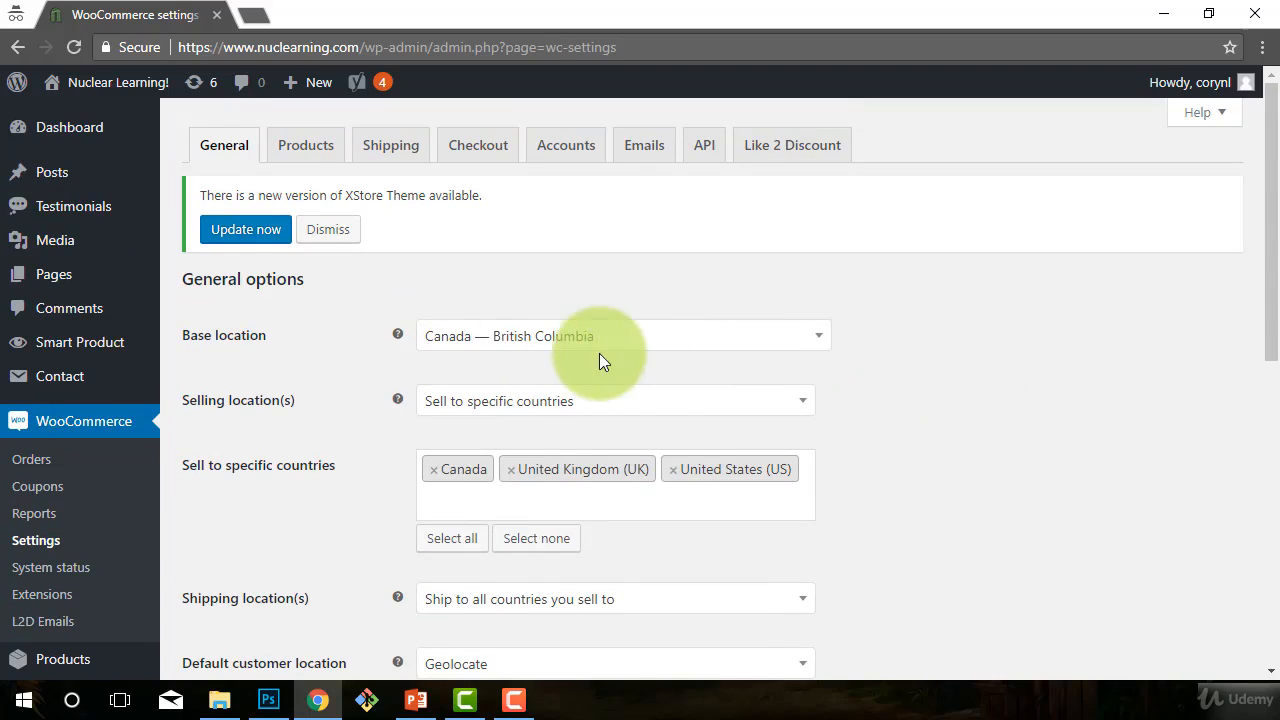
{"action": "scroll", "coordinate": [980, 455], "scroll_direction": "down", "scroll_amount": 4}
{"action": "scroll", "coordinate": [865, 273], "scroll_direction": "up", "scroll_amount": 3}
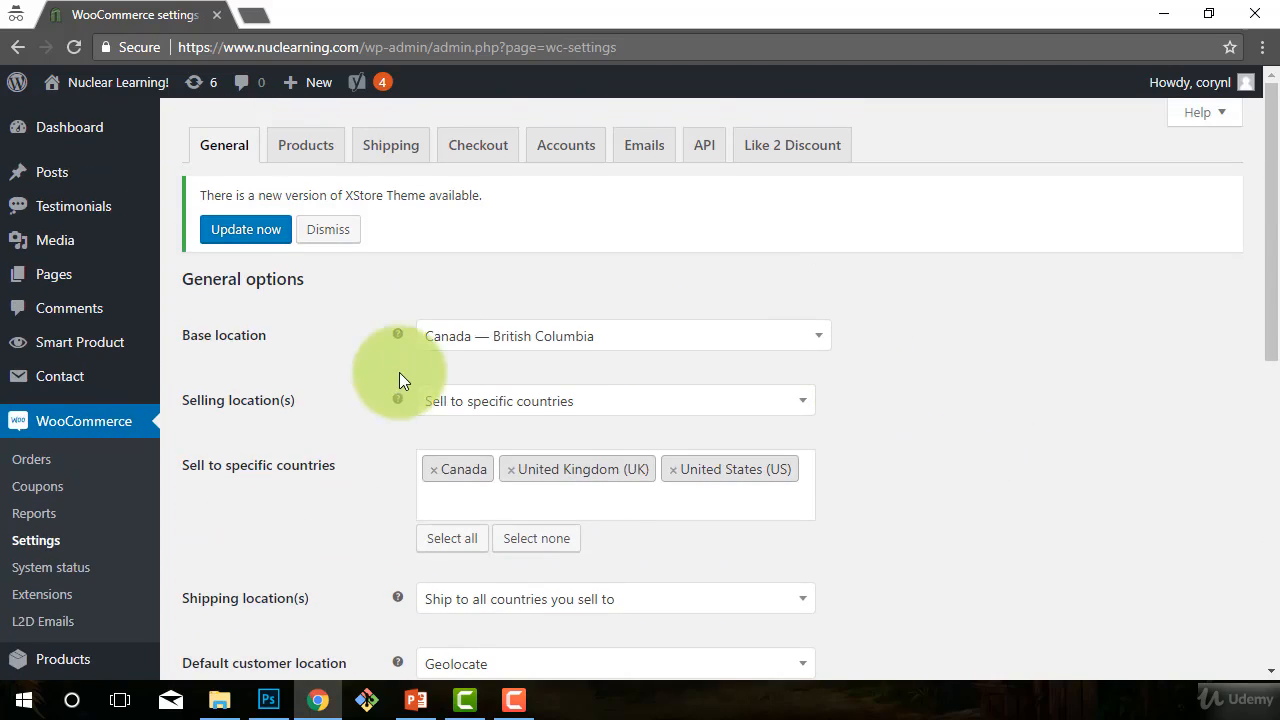
{"action": "scroll", "coordinate": [932, 571], "scroll_direction": "down", "scroll_amount": 3}
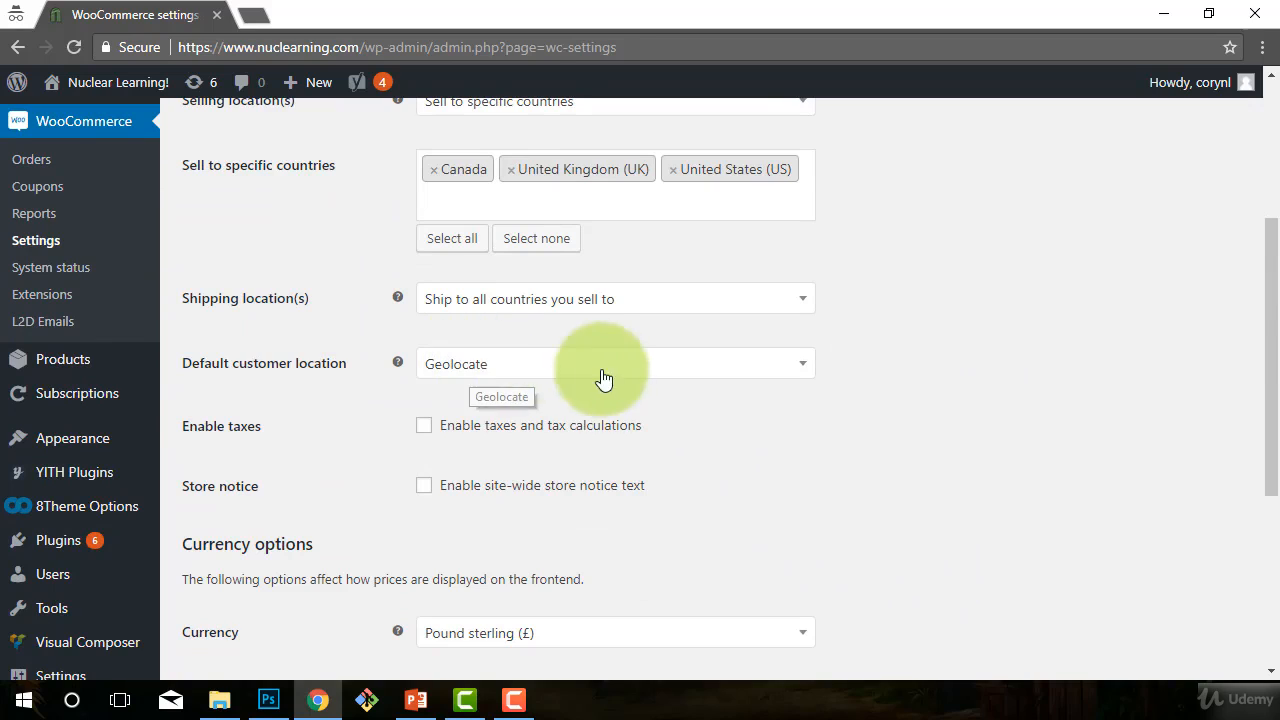
{"action": "left_click", "coordinate": [473, 377]}
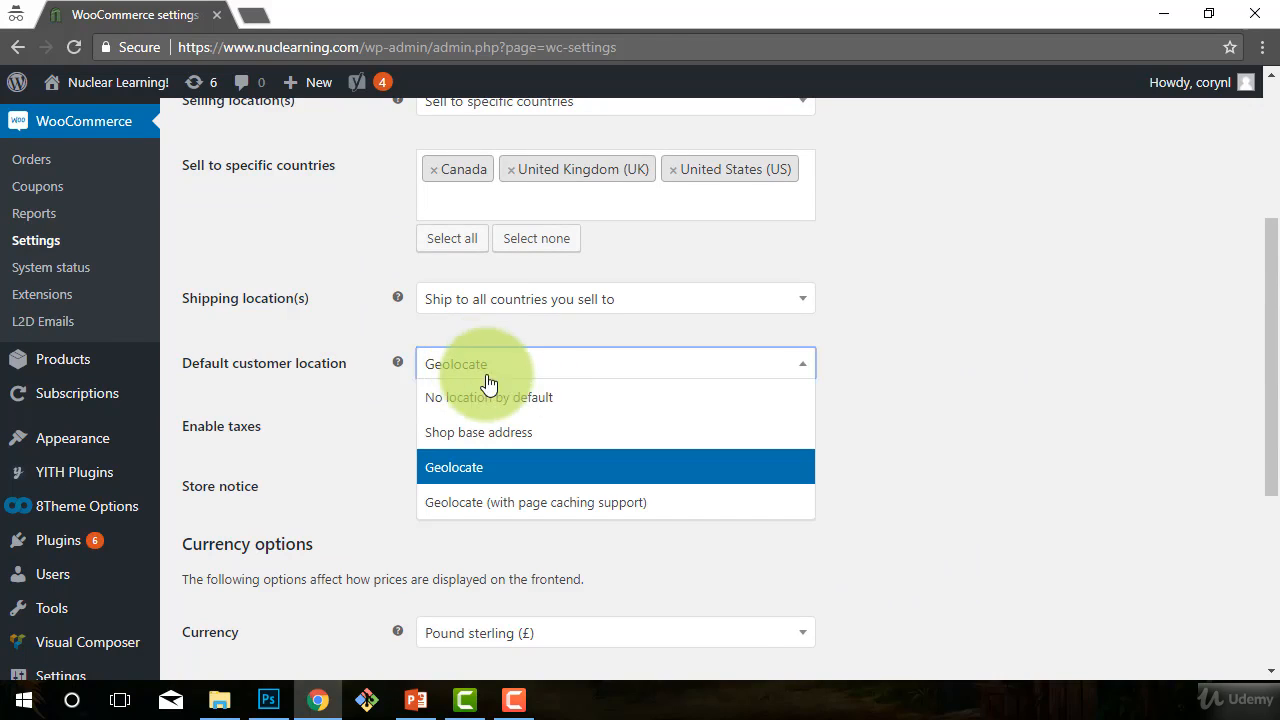
{"action": "left_click", "coordinate": [465, 470]}
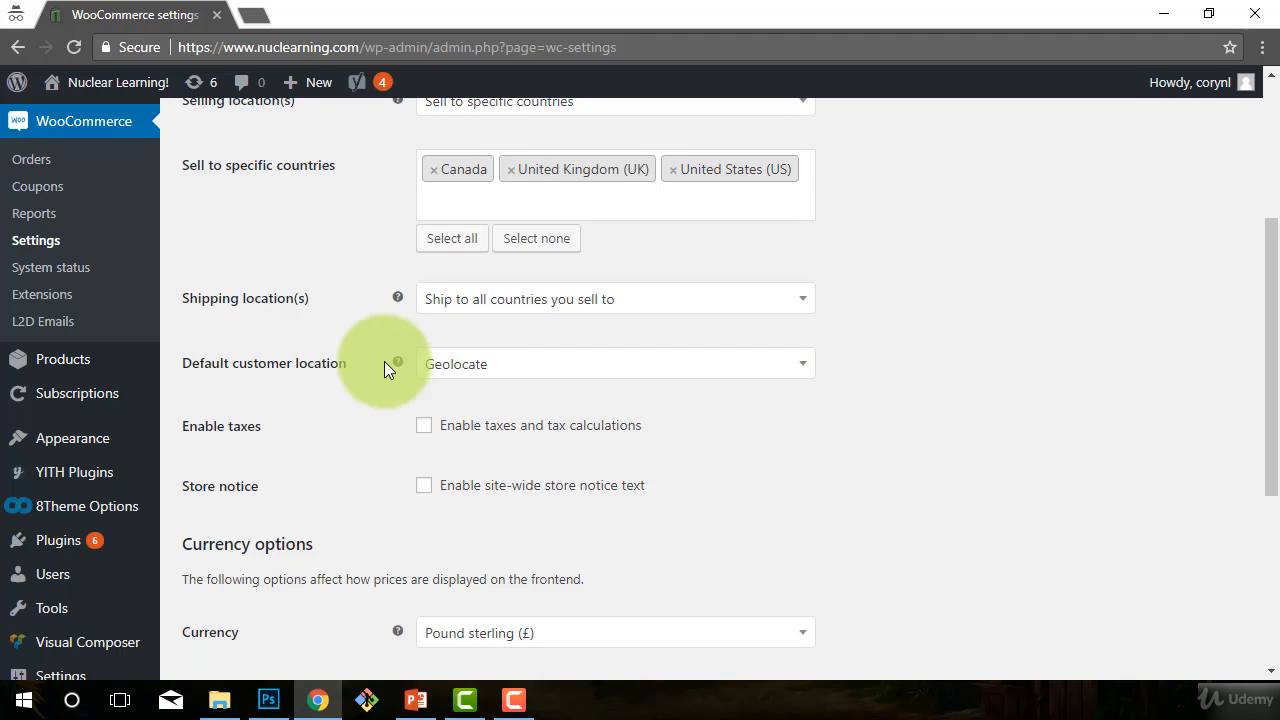
{"action": "mouse_move", "coordinate": [398, 364]}
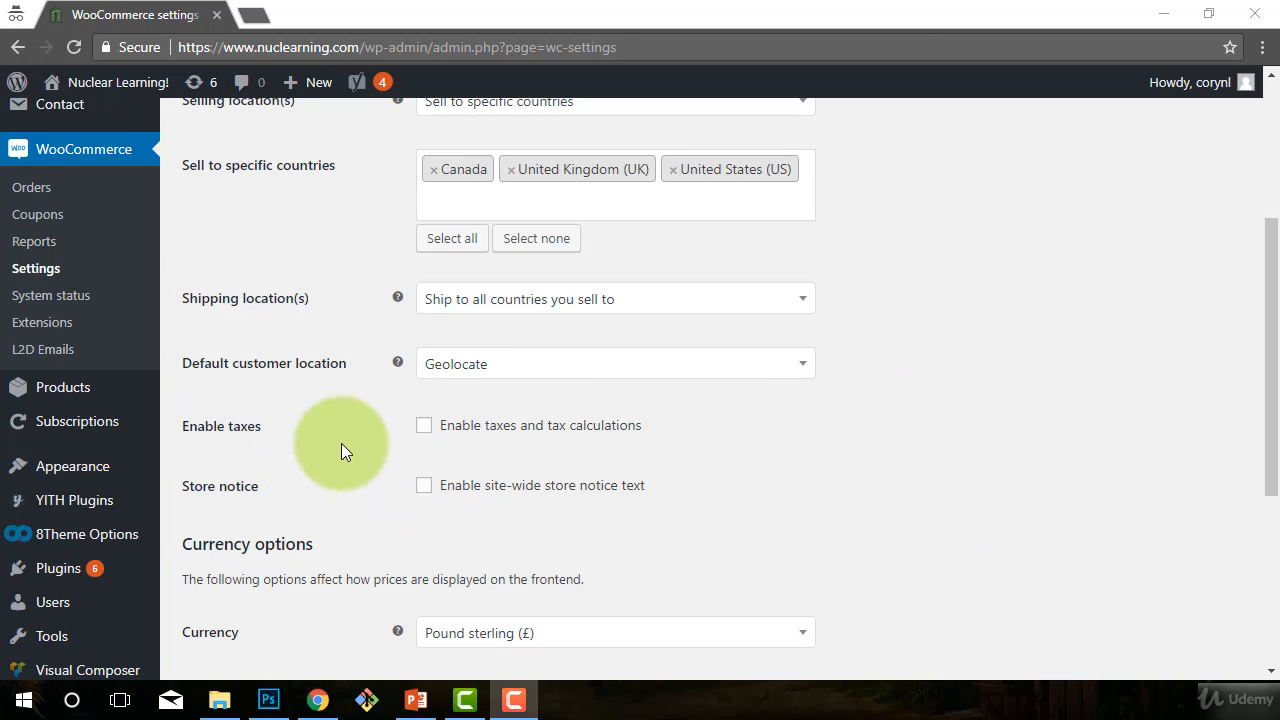
- Enable taxes and tax calculations for the store
{"action": "left_click", "coordinate": [424, 428]}
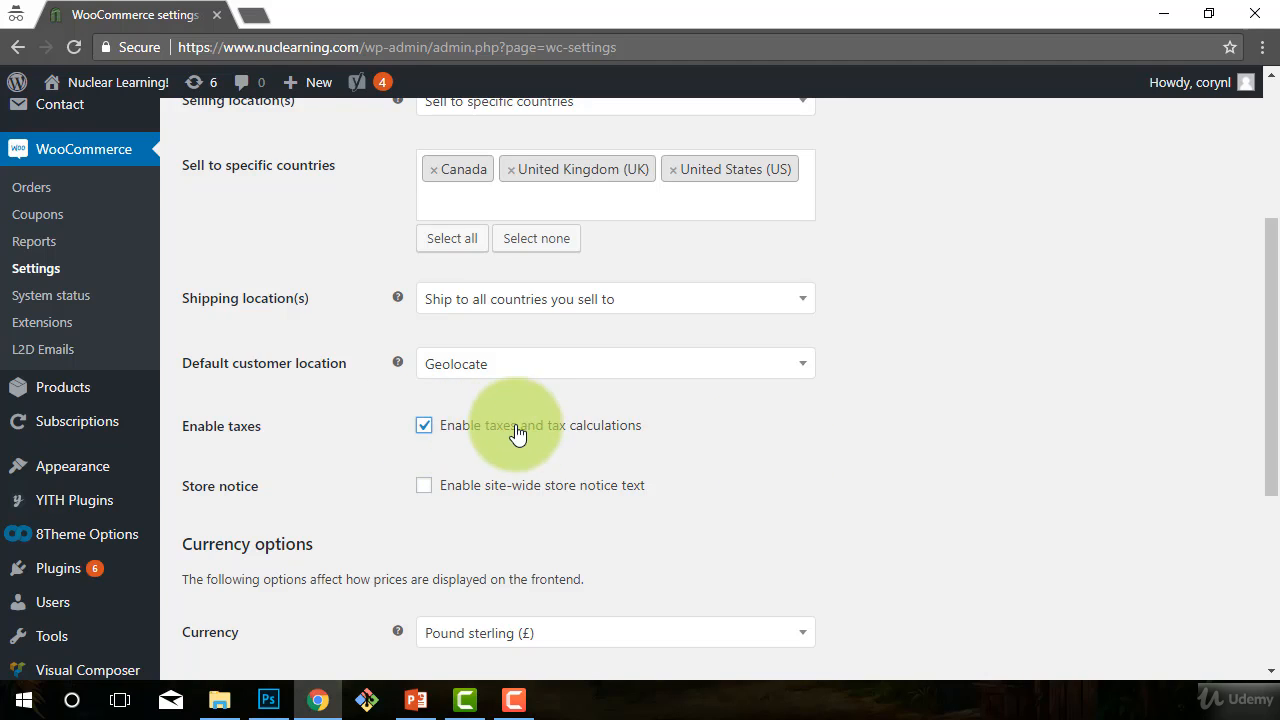
{"action": "scroll", "coordinate": [947, 489], "scroll_direction": "down", "scroll_amount": 1}
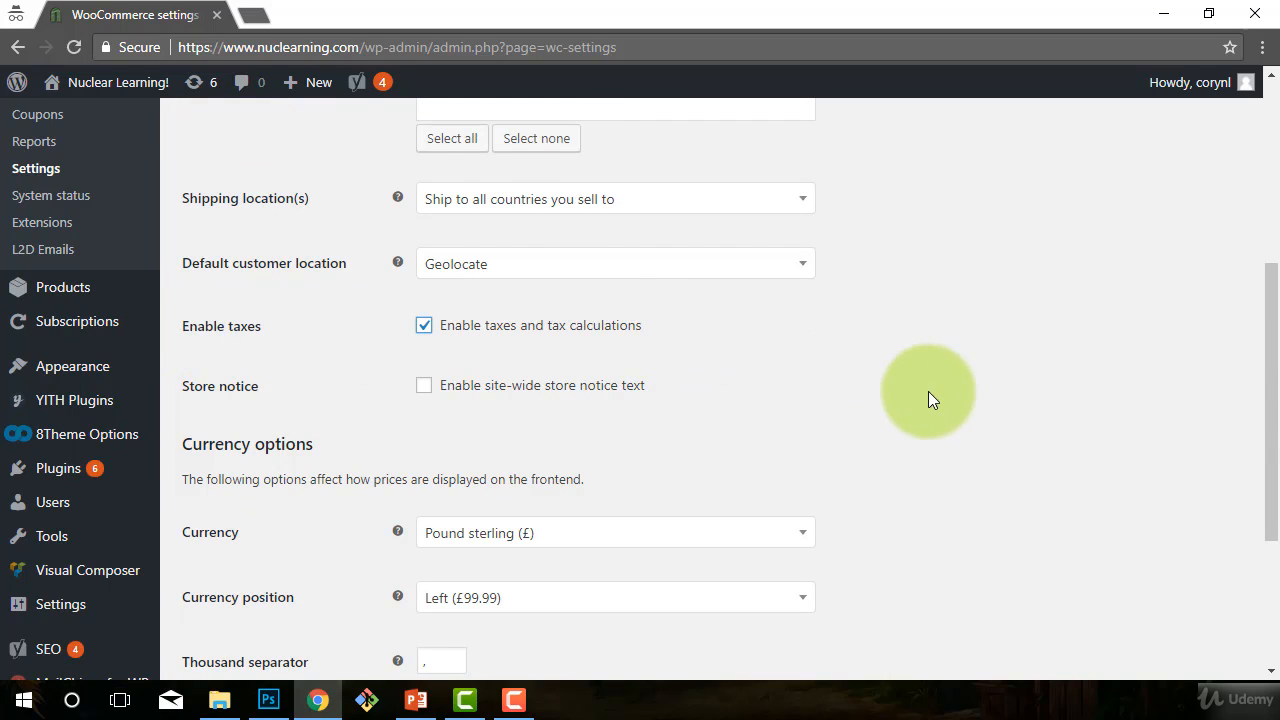
{"action": "scroll", "coordinate": [958, 449], "scroll_direction": "up", "scroll_amount": 1}
{"action": "scroll", "coordinate": [958, 457], "scroll_direction": "up", "scroll_amount": 1}
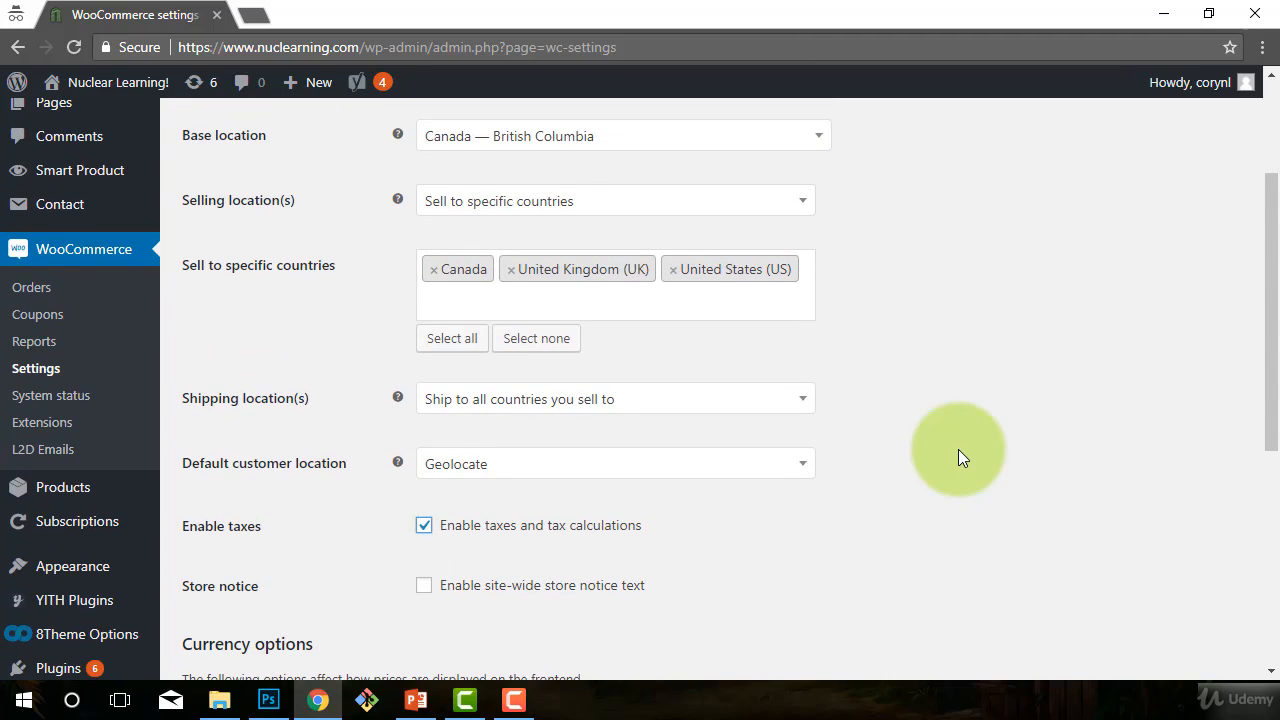
- Enable the site-wide store notice to examine its notice text, and disable the notice again
{"action": "scroll", "coordinate": [958, 457], "scroll_direction": "down", "scroll_amount": 1}
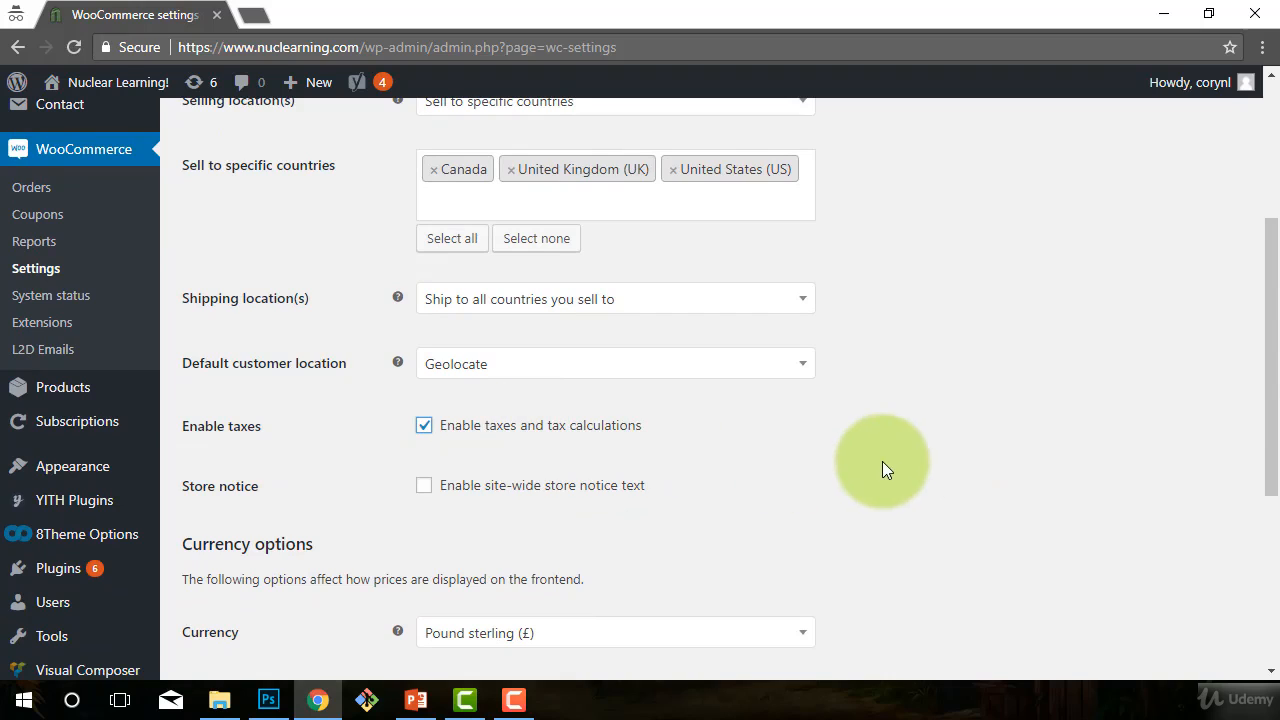
{"action": "scroll", "coordinate": [885, 460], "scroll_direction": "down", "scroll_amount": 1}
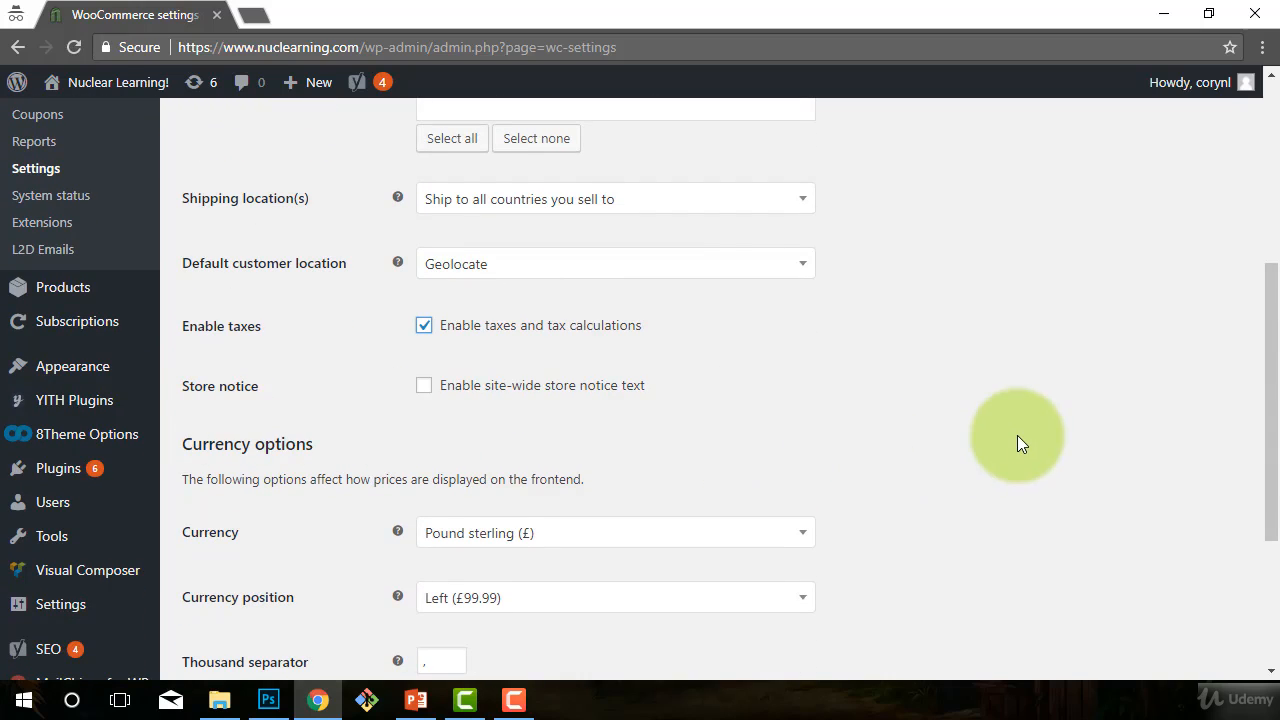
{"action": "scroll", "coordinate": [985, 436], "scroll_direction": "down", "scroll_amount": 1}
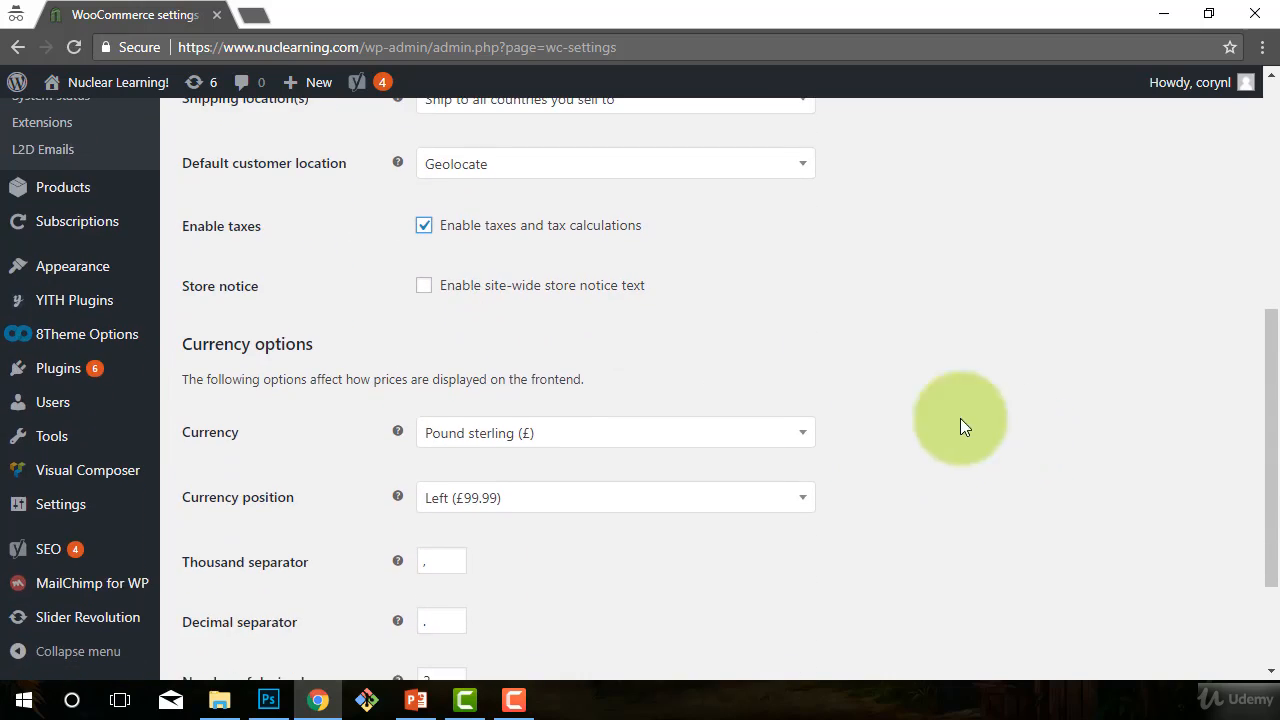
{"action": "left_click", "coordinate": [424, 286]}
{"action": "left_click", "coordinate": [562, 366]}
{"action": "left_click_drag", "start_coordinate": [476, 362], "coordinate": [405, 353]}
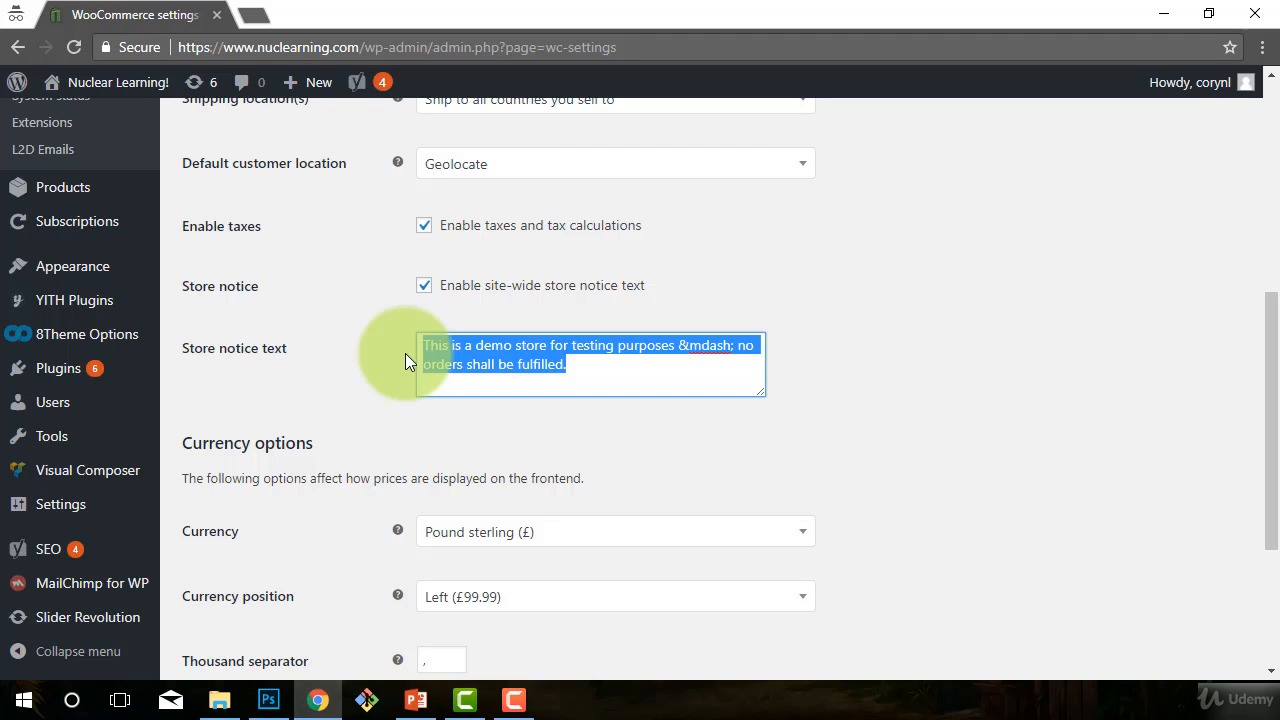
{"action": "left_click", "coordinate": [591, 383]}
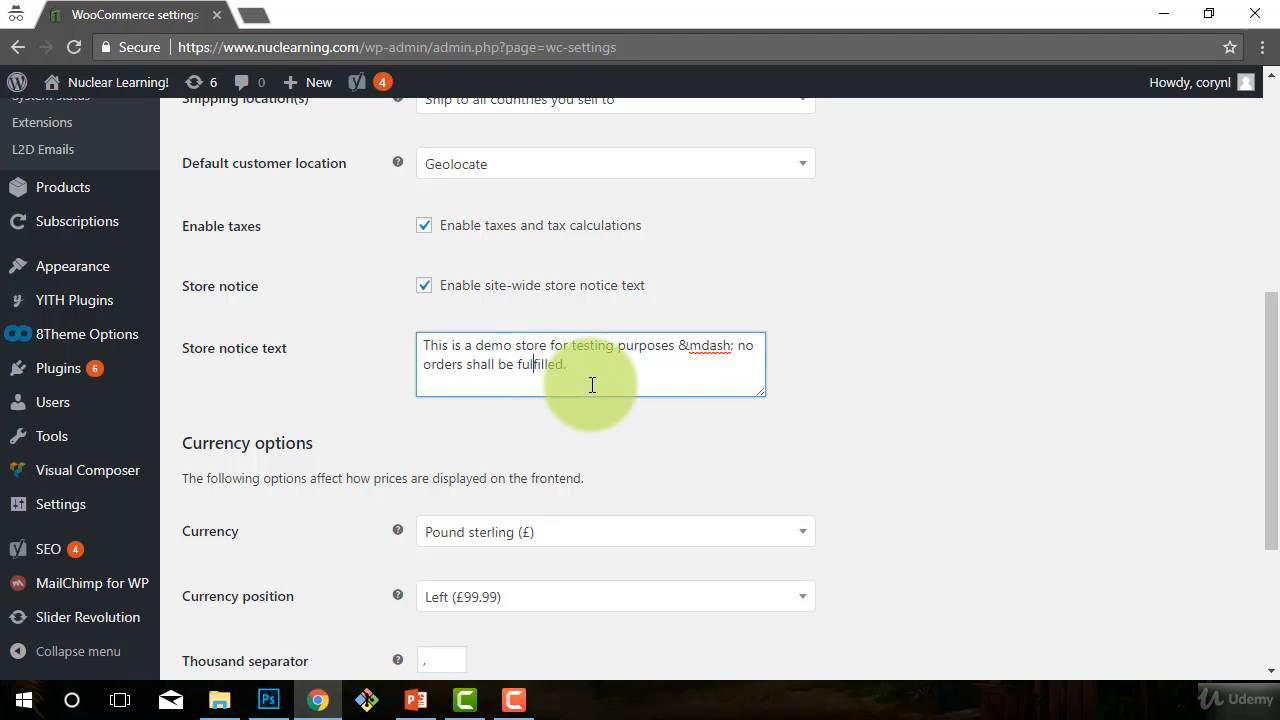
{"action": "left_click_drag", "start_coordinate": [591, 383], "coordinate": [423, 343]}
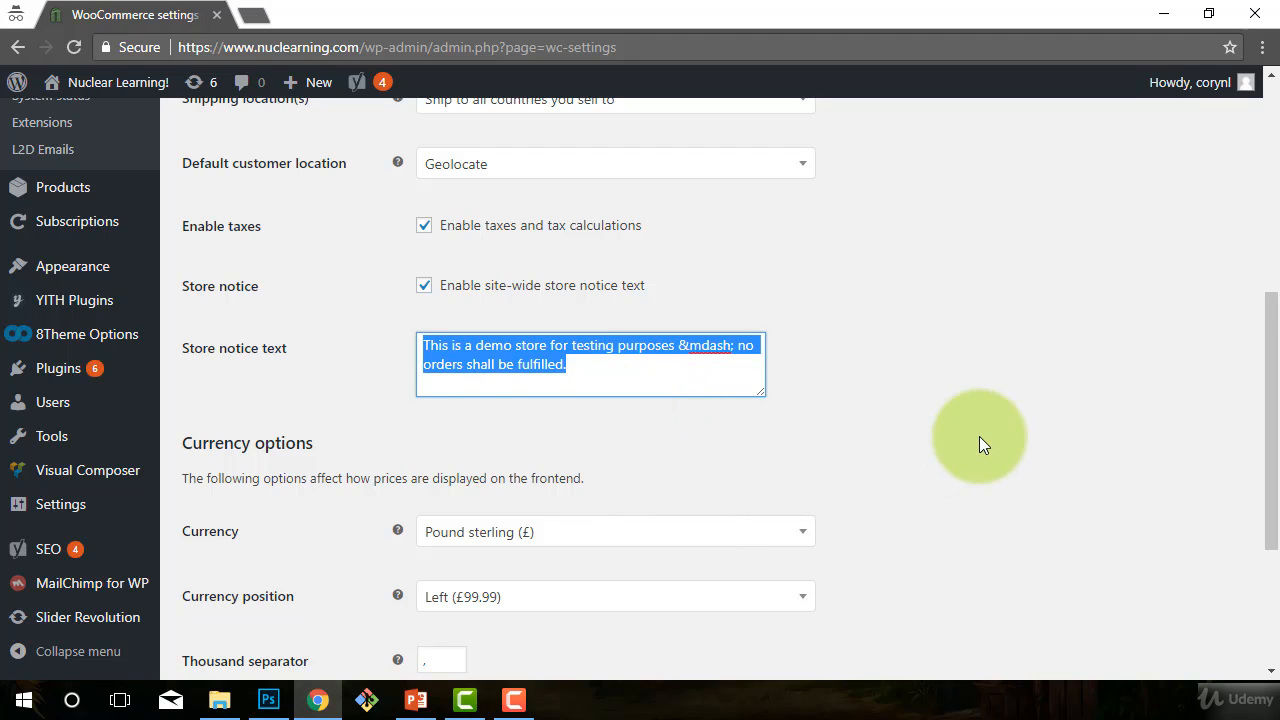
{"action": "left_click", "coordinate": [979, 437]}
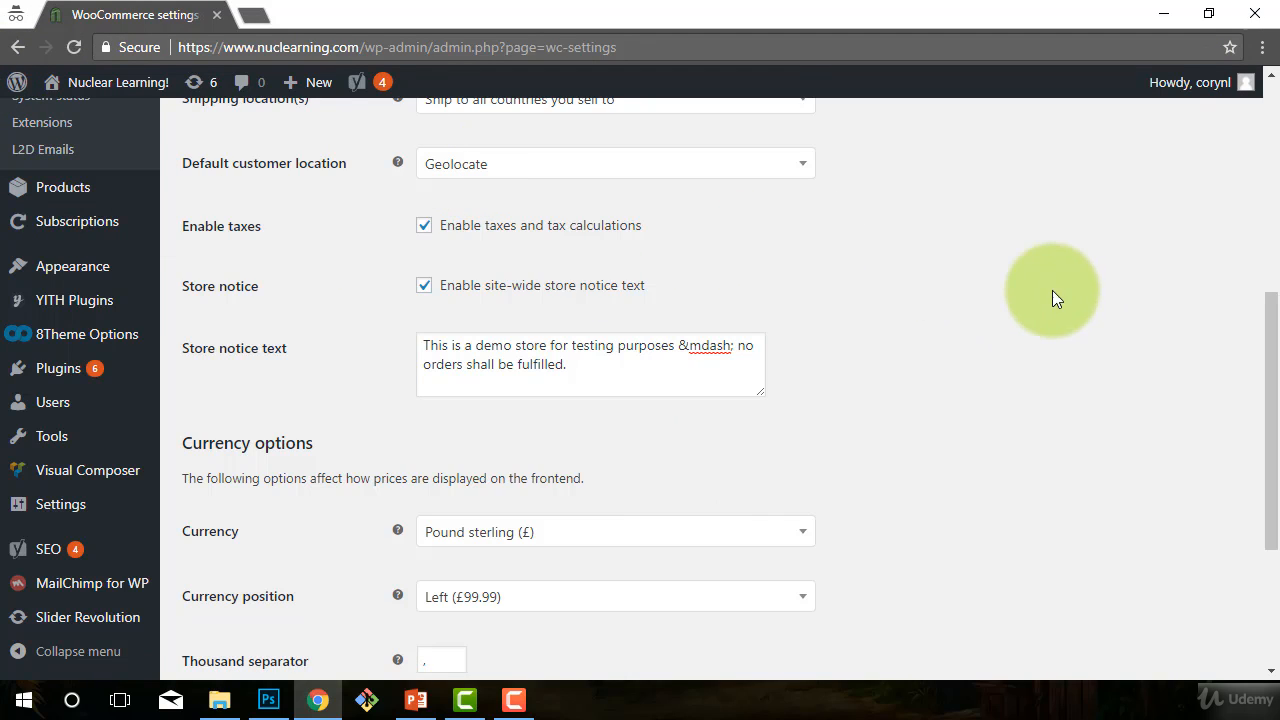
{"action": "left_click_drag", "start_coordinate": [654, 366], "coordinate": [391, 318]}
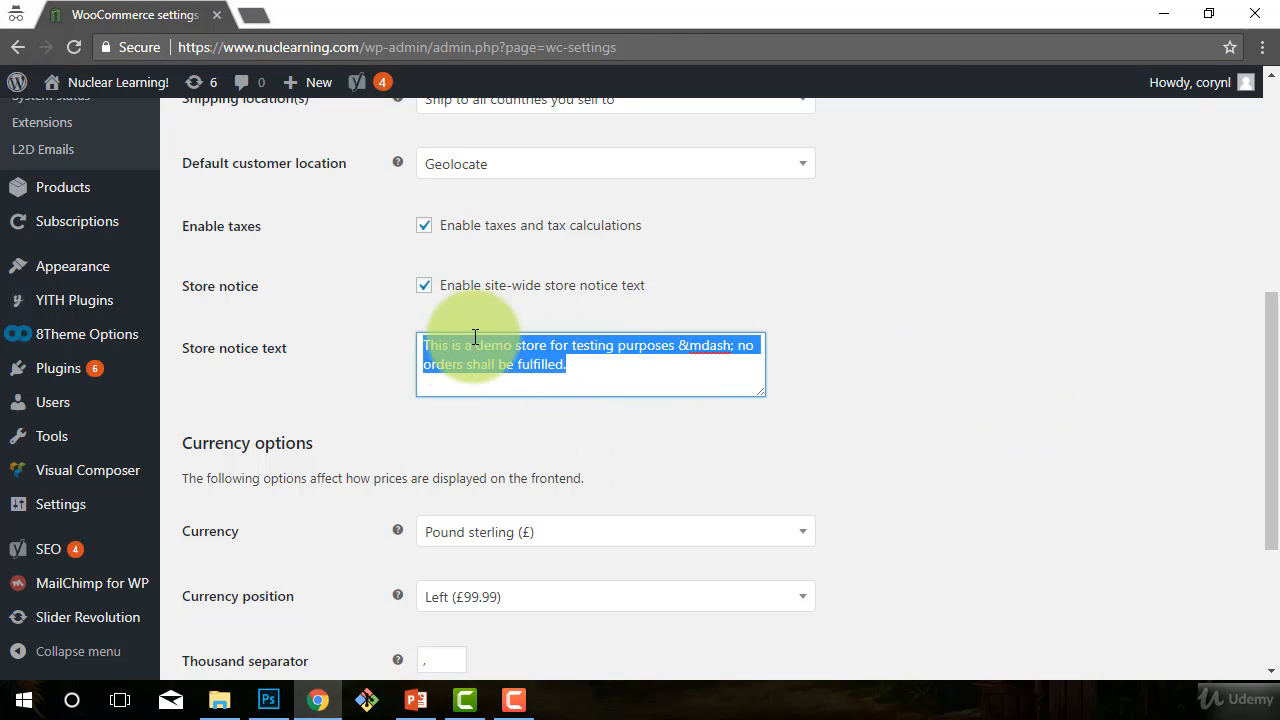
{"action": "left_click", "coordinate": [574, 368]}
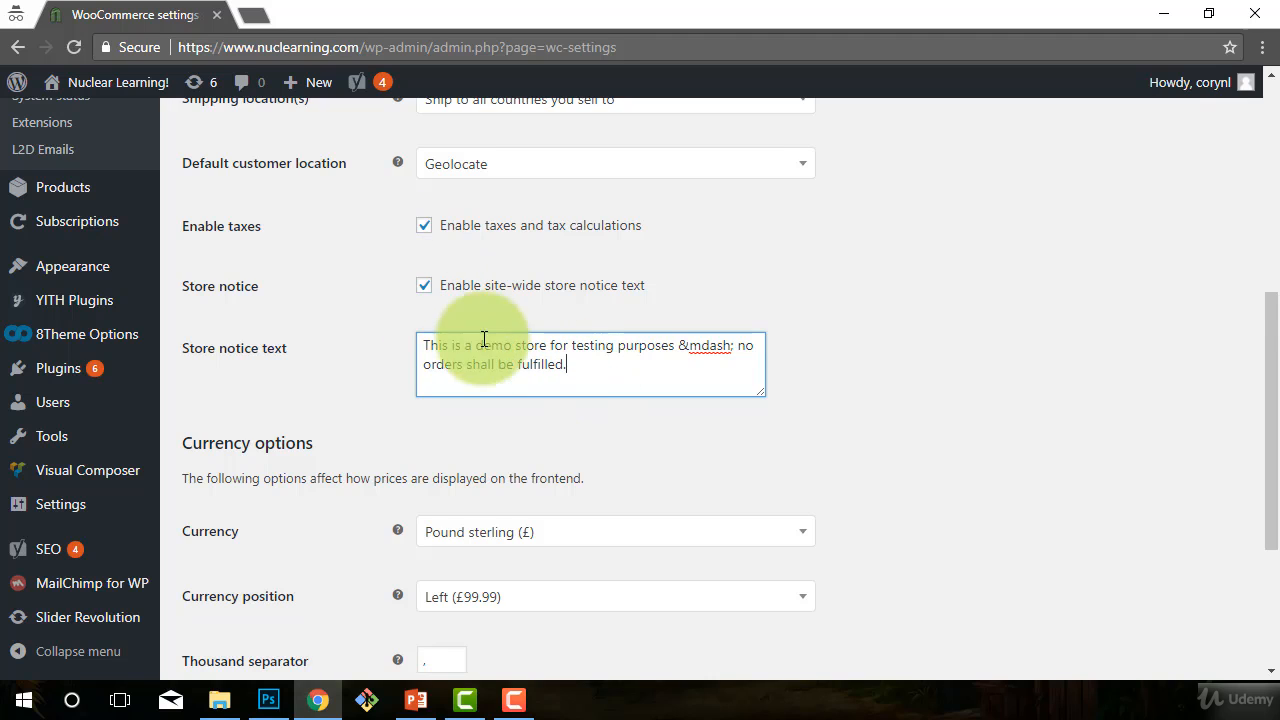
{"action": "left_click", "coordinate": [426, 288]}
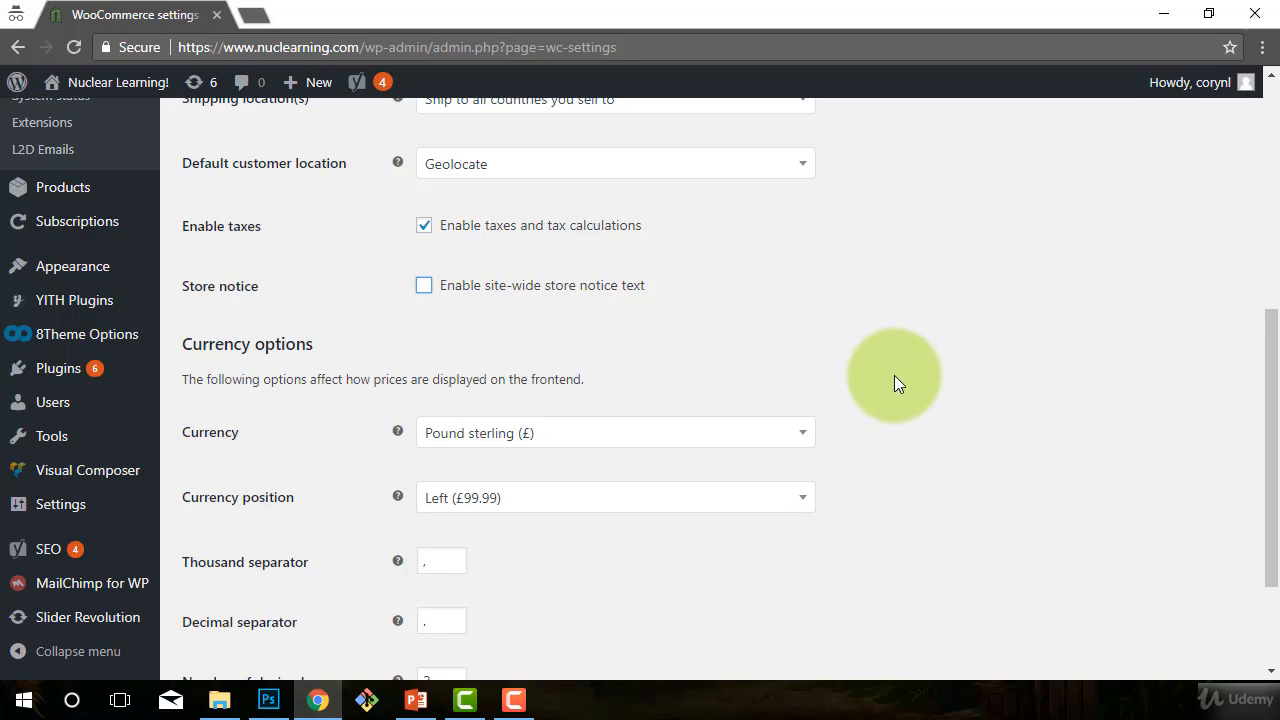
- Set the store currency to Canadian dollar ($)
{"action": "scroll", "coordinate": [894, 443], "scroll_direction": "down", "scroll_amount": 1}
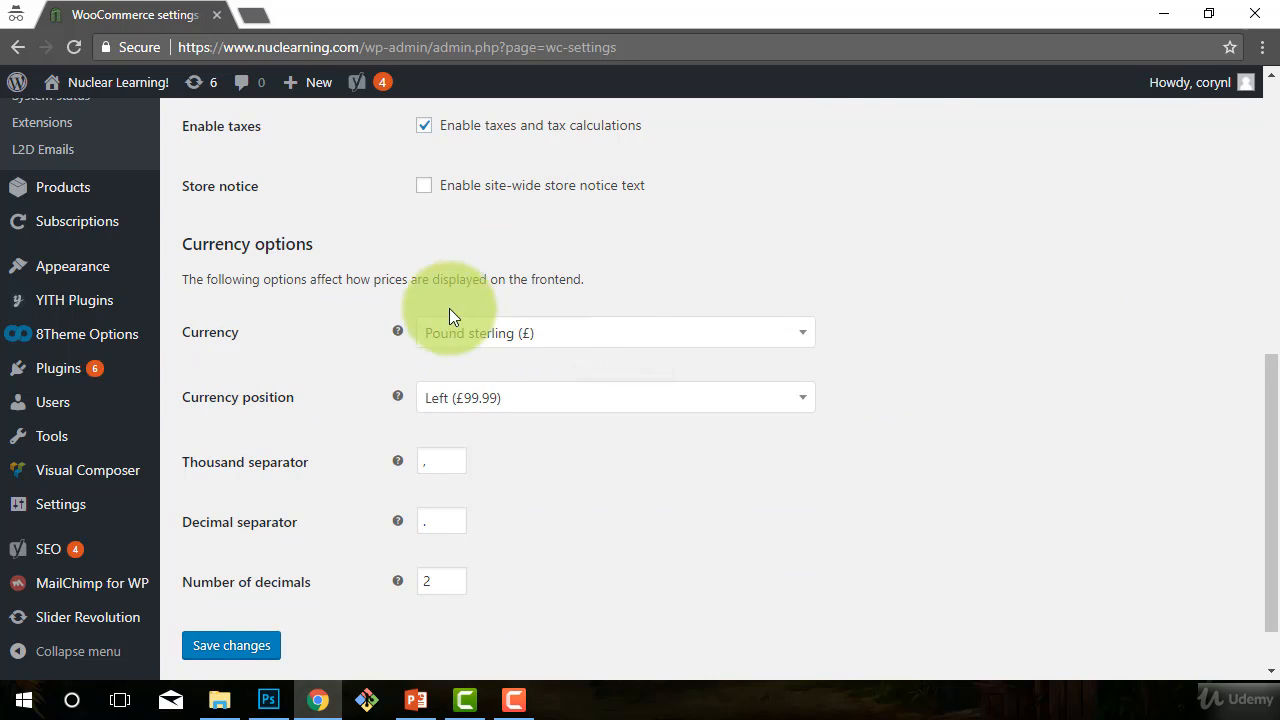
{"action": "left_click", "coordinate": [449, 350]}
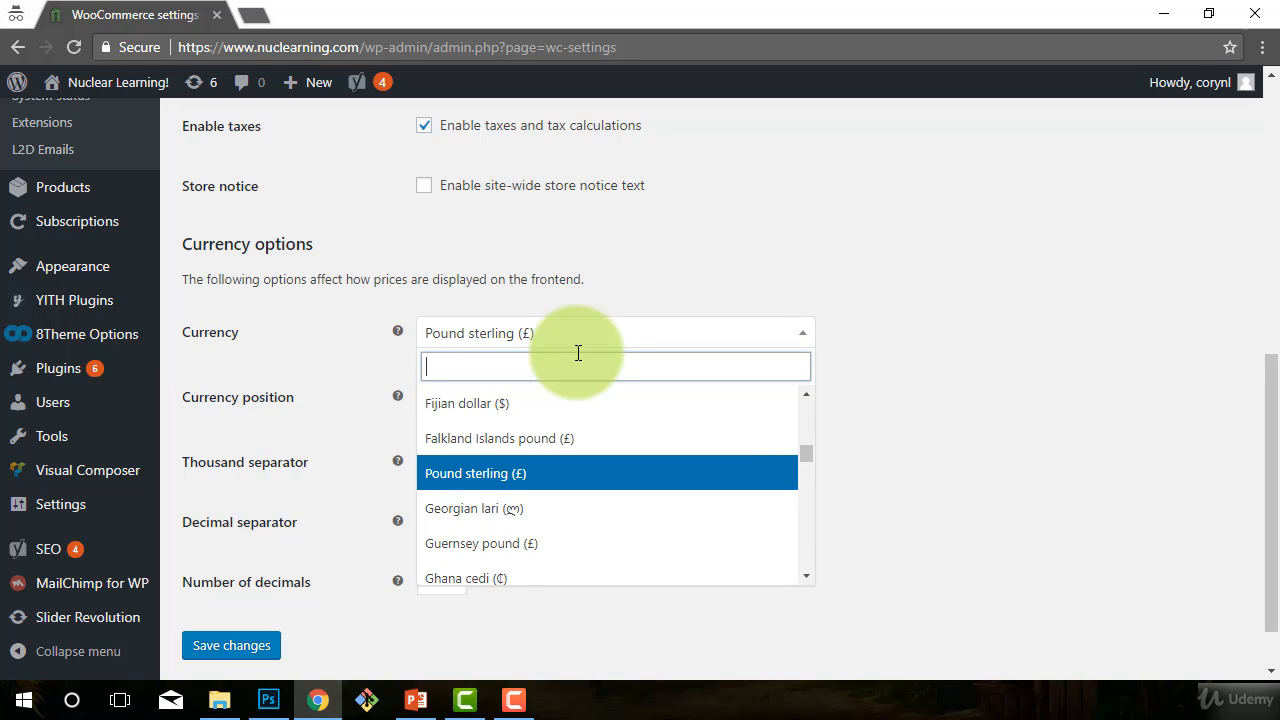
{"action": "type", "text": "dlal"}
{"action": "key", "text": "BackSpace"}
{"action": "key", "text": "BackSpace"}
{"action": "key", "text": "BackSpace"}
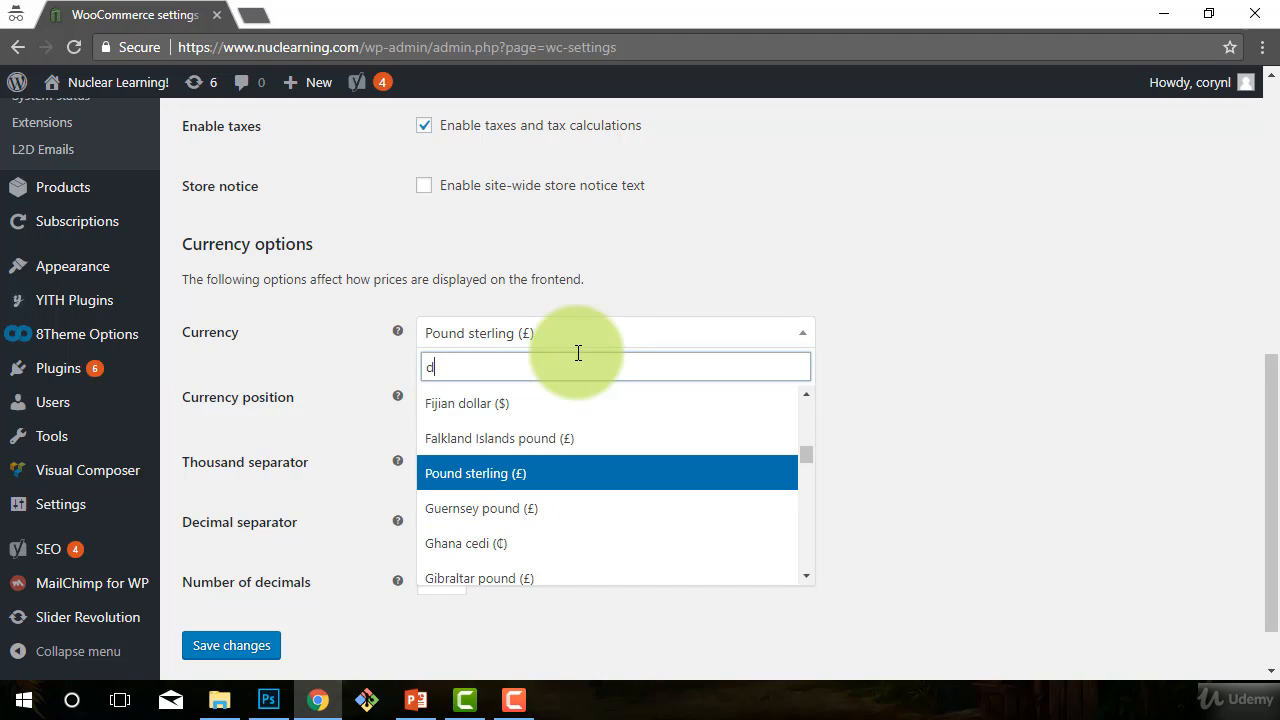
{"action": "type", "text": "o"}
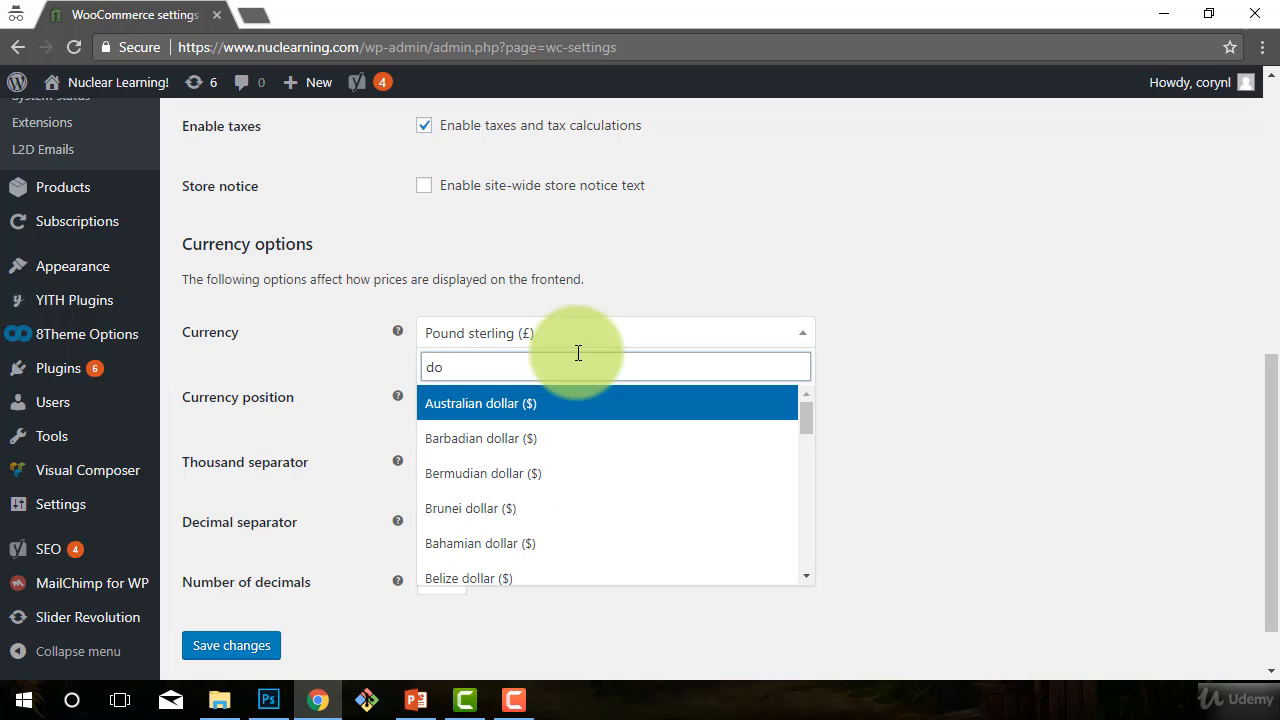
{"action": "key", "text": "BackSpace"}
{"action": "key", "text": "BackSpace"}
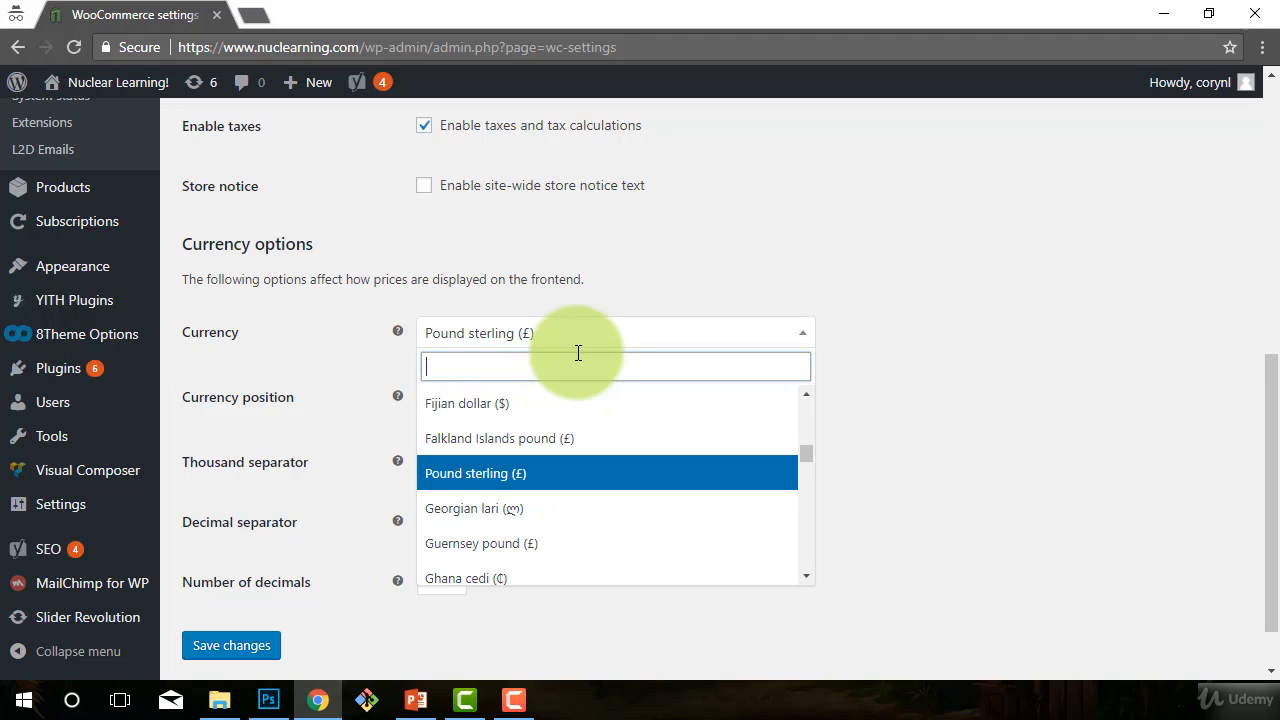
{"action": "type", "text": "can"}
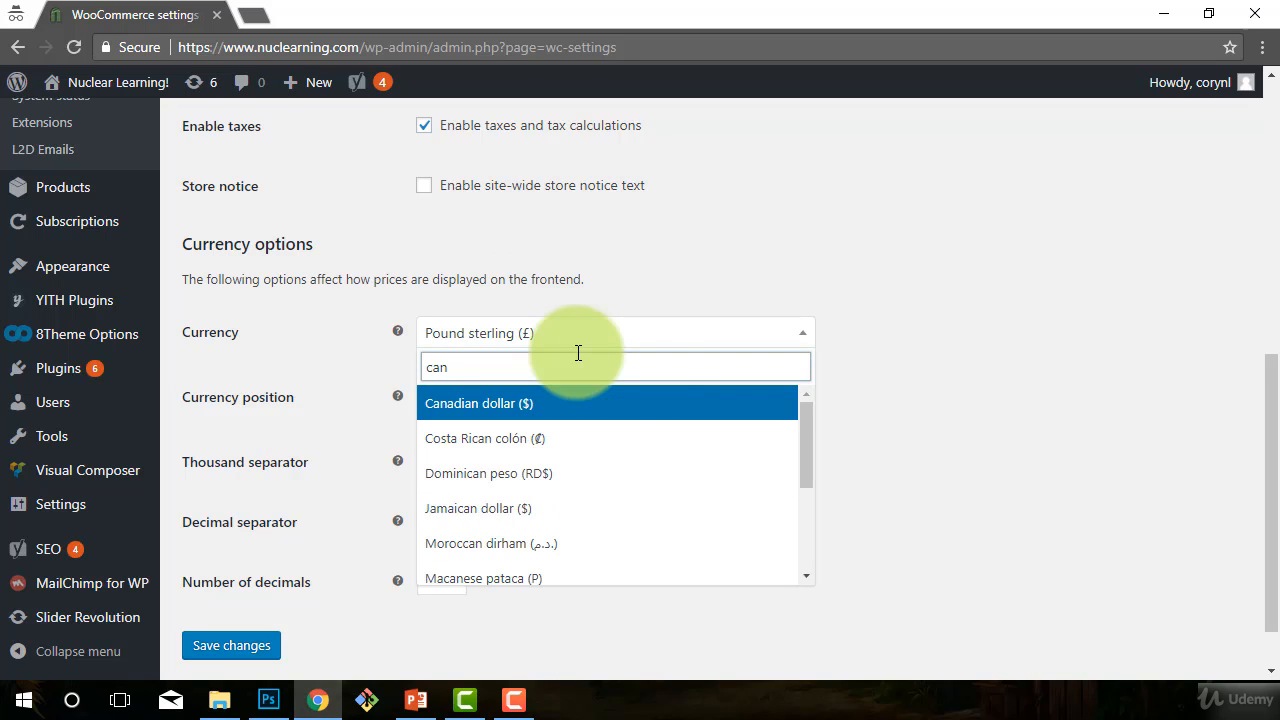
{"action": "left_click", "coordinate": [468, 410]}
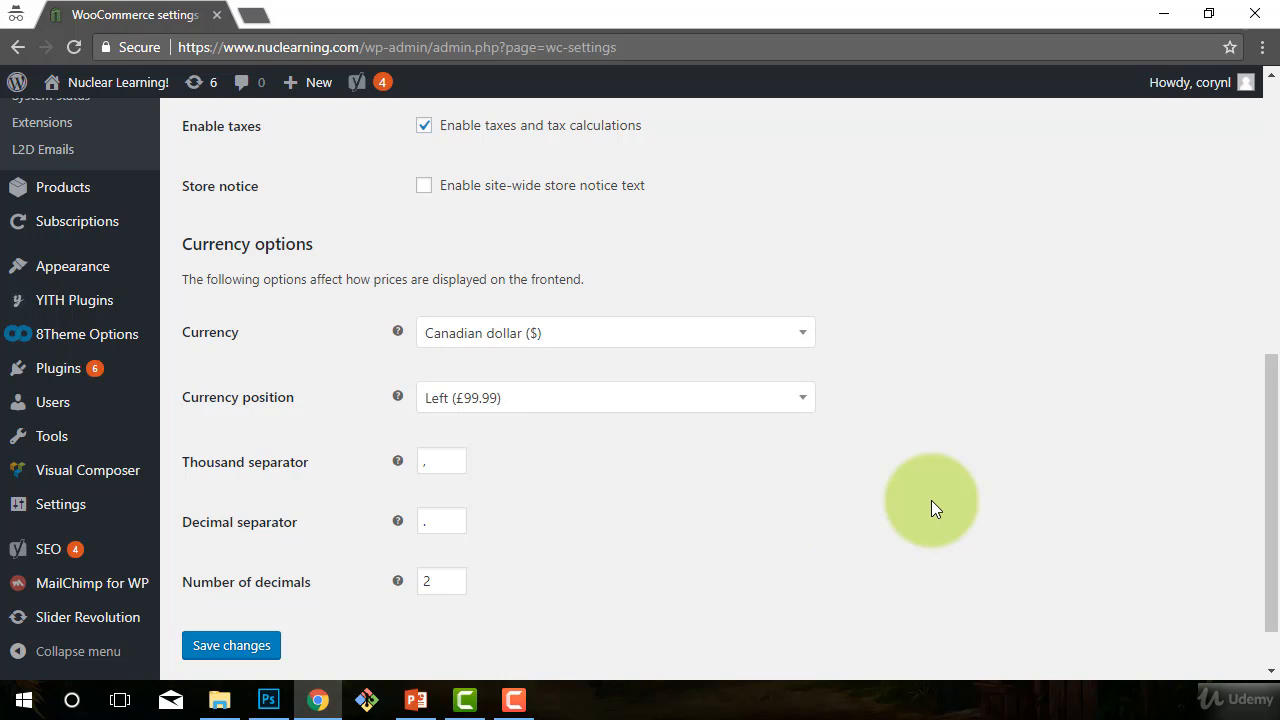
- Choose Left as the currency position, save the general settings and review the saved currency options
{"action": "left_click", "coordinate": [643, 399]}
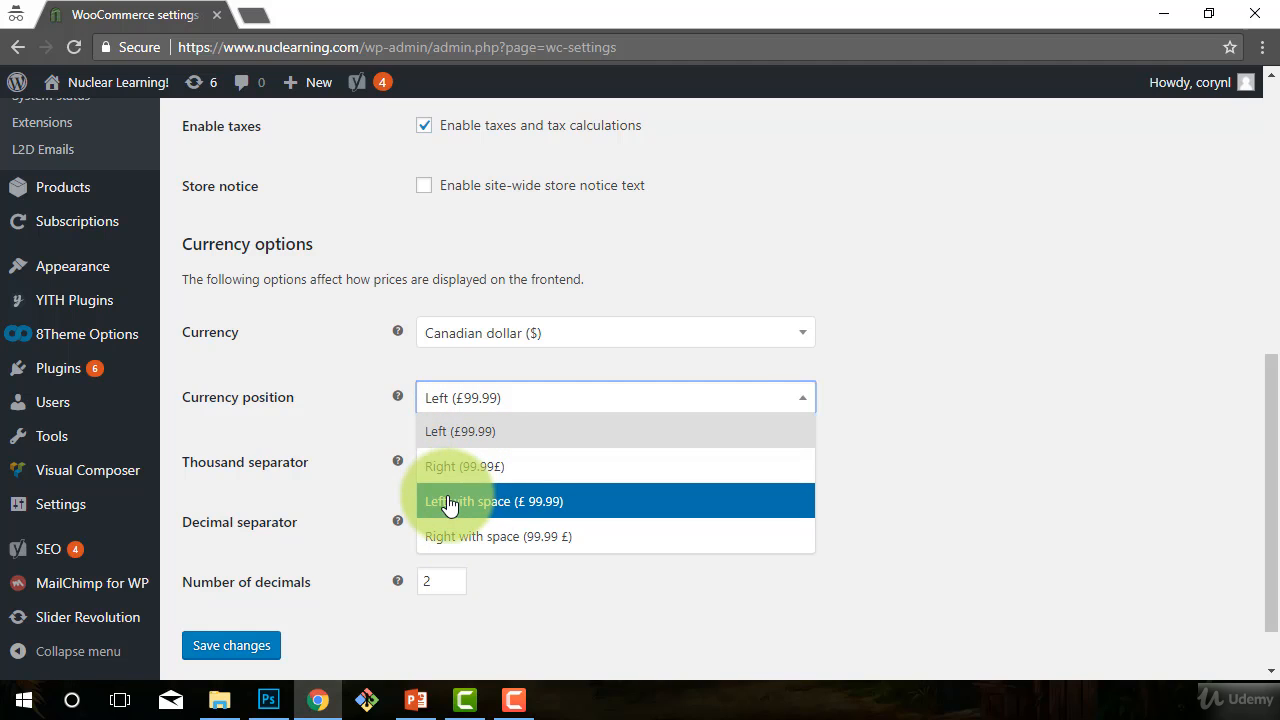
{"action": "left_click", "coordinate": [451, 437]}
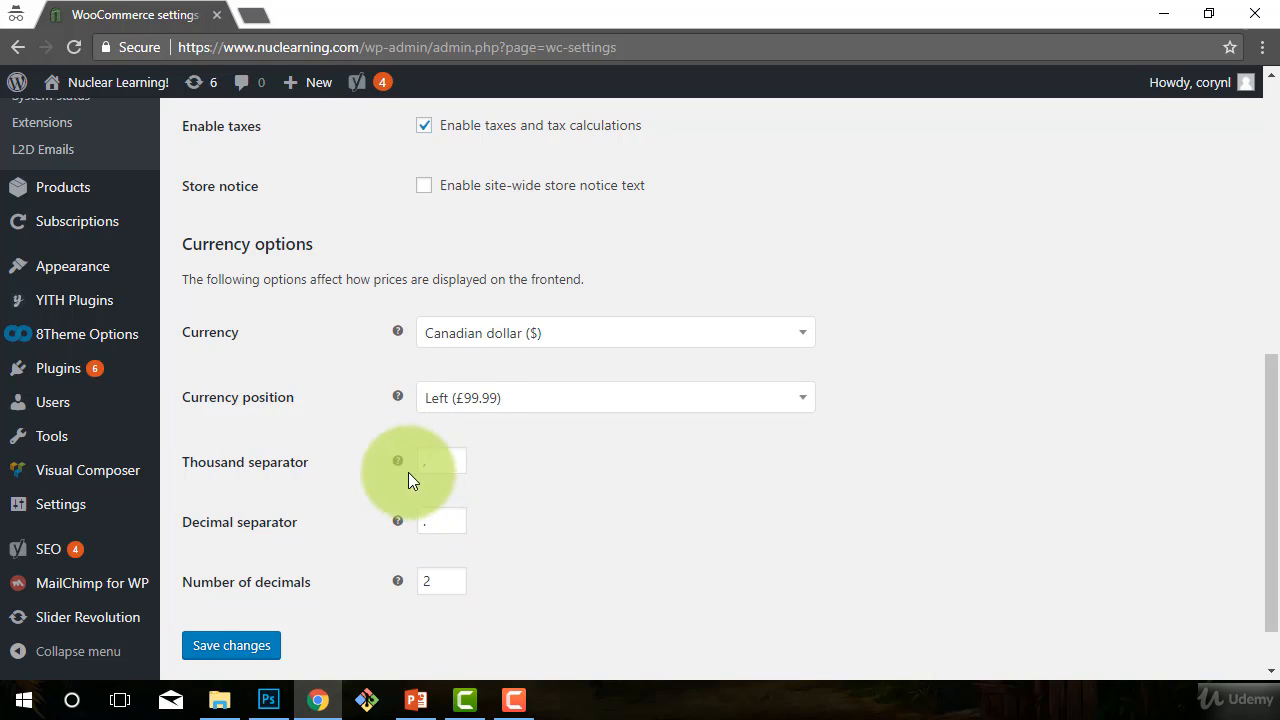
{"action": "double_click", "coordinate": [444, 462]}
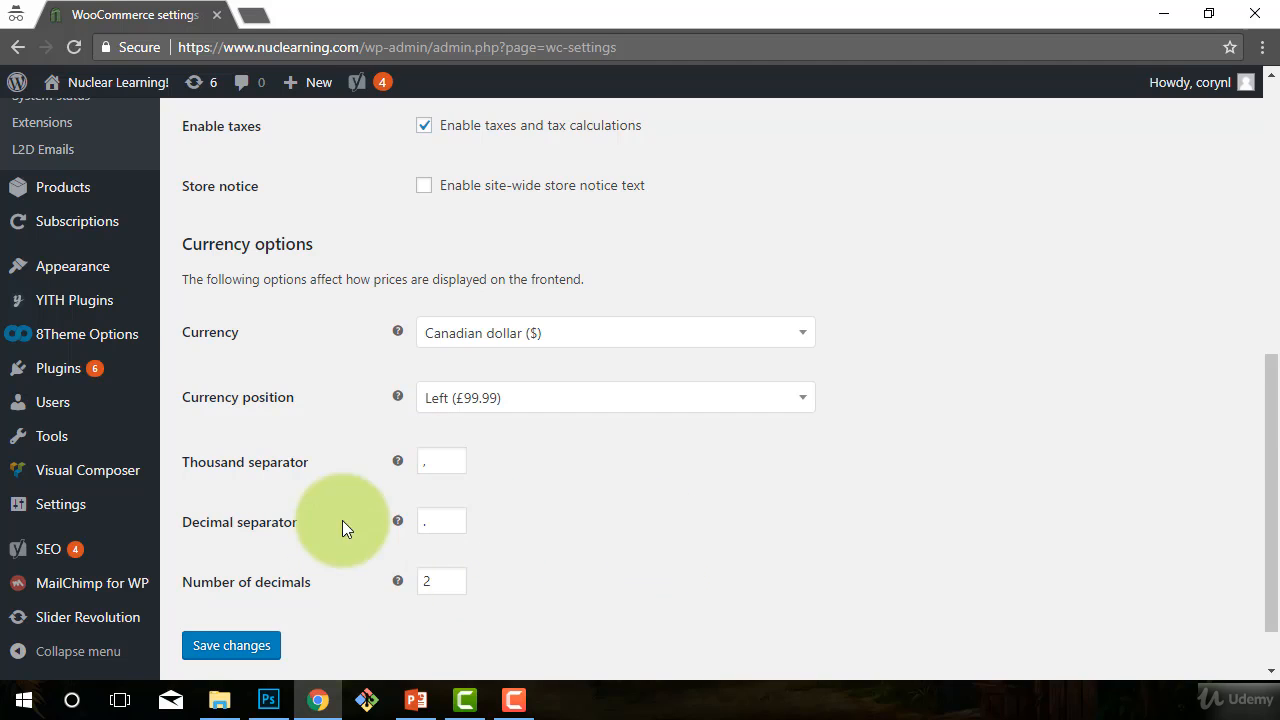
{"action": "left_click", "coordinate": [255, 650]}
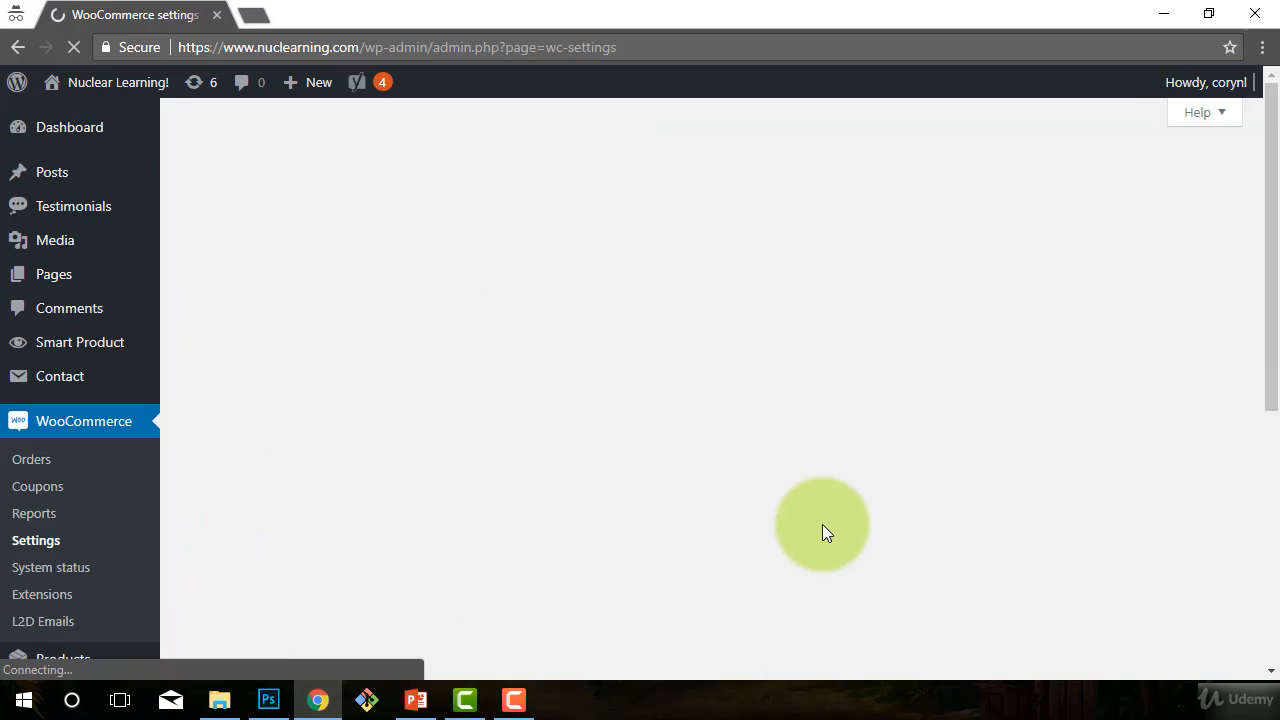
{"action": "scroll", "coordinate": [930, 516], "scroll_direction": "down", "scroll_amount": 6}
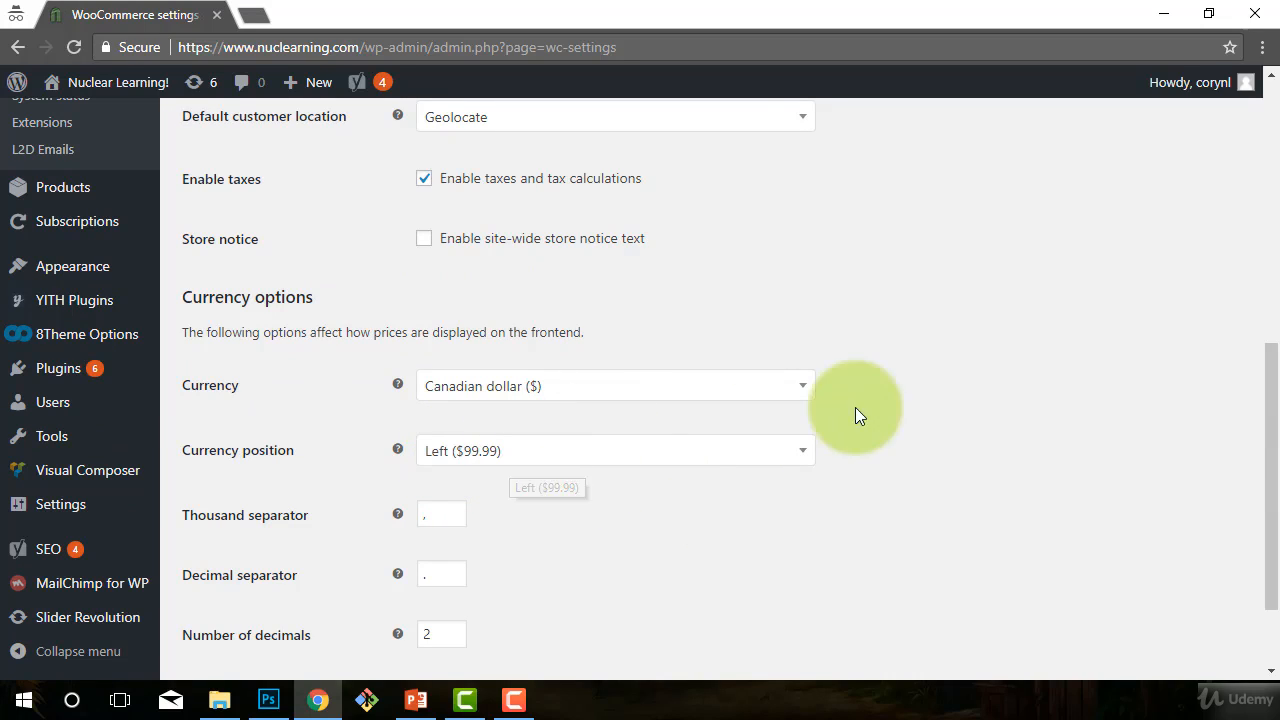
{"action": "scroll", "coordinate": [891, 526], "scroll_direction": "down", "scroll_amount": 2}
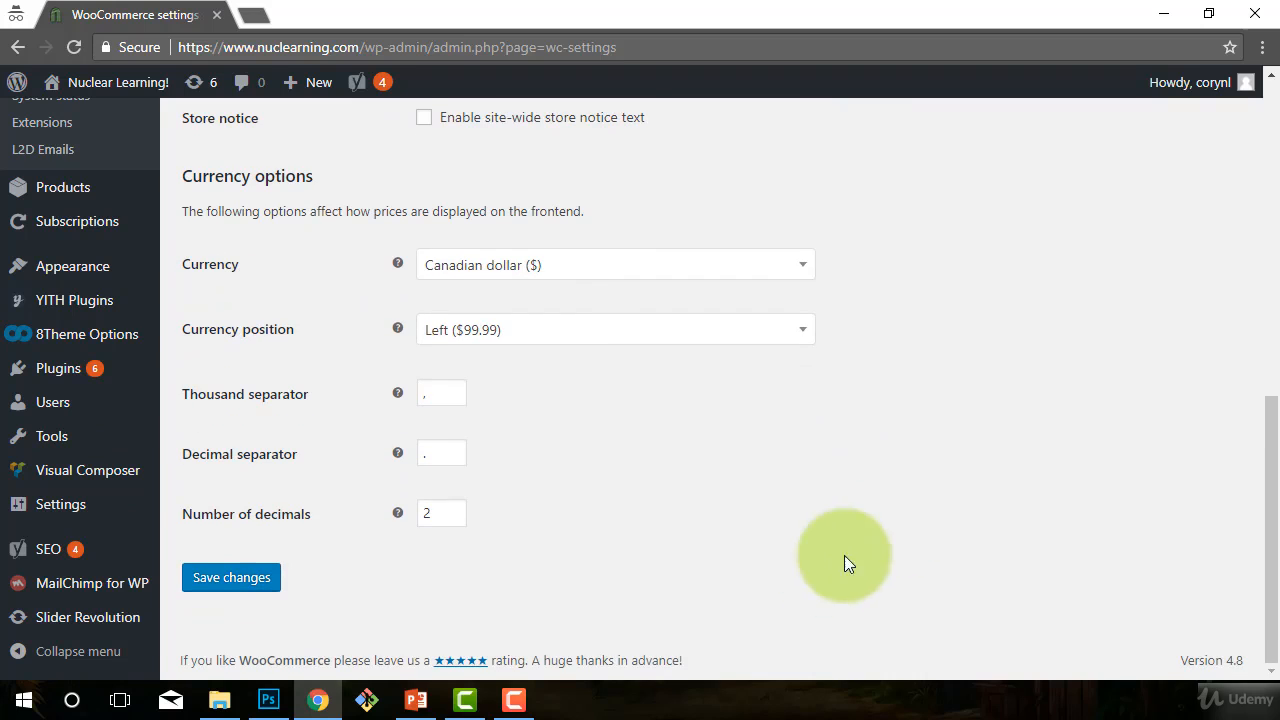